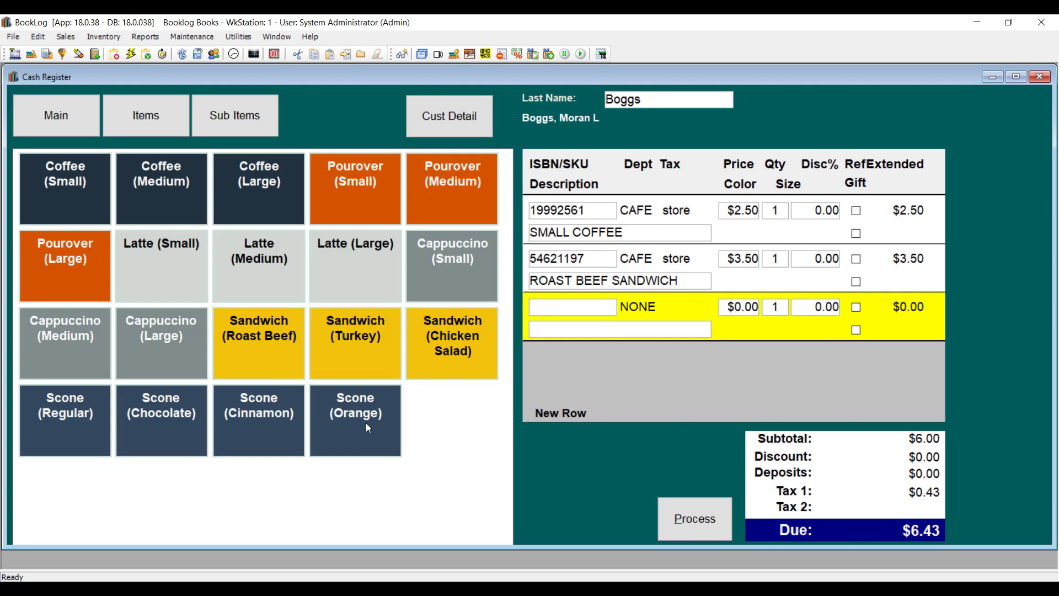
- Add an Orange Scone ($3.00), show the SANDWICHE submenu, and start payment for $9.64 due
{"action": "left_click", "coordinate": [366, 422]}
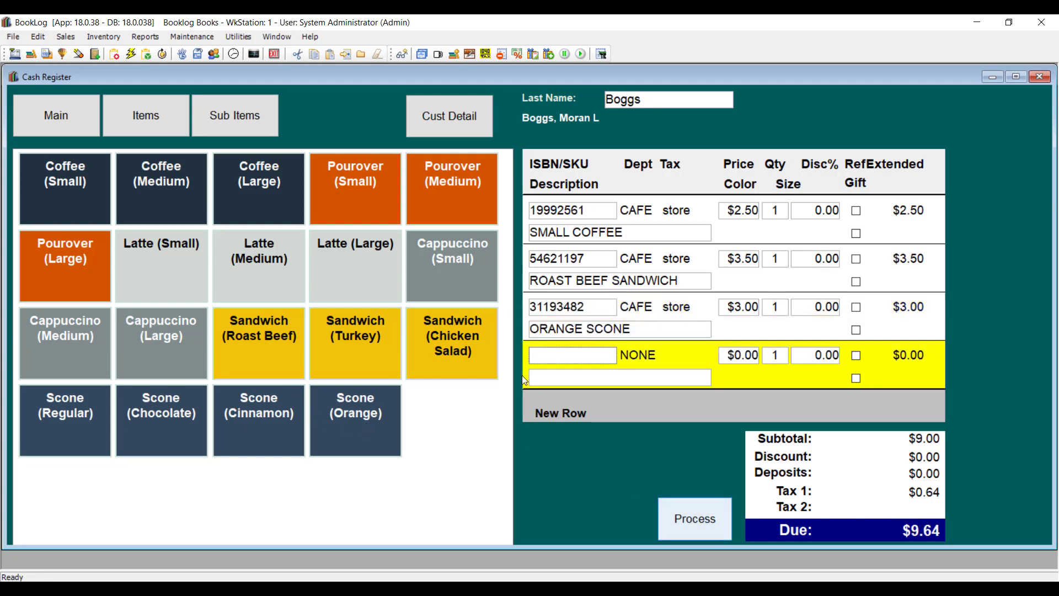
{"action": "left_click", "coordinate": [259, 127]}
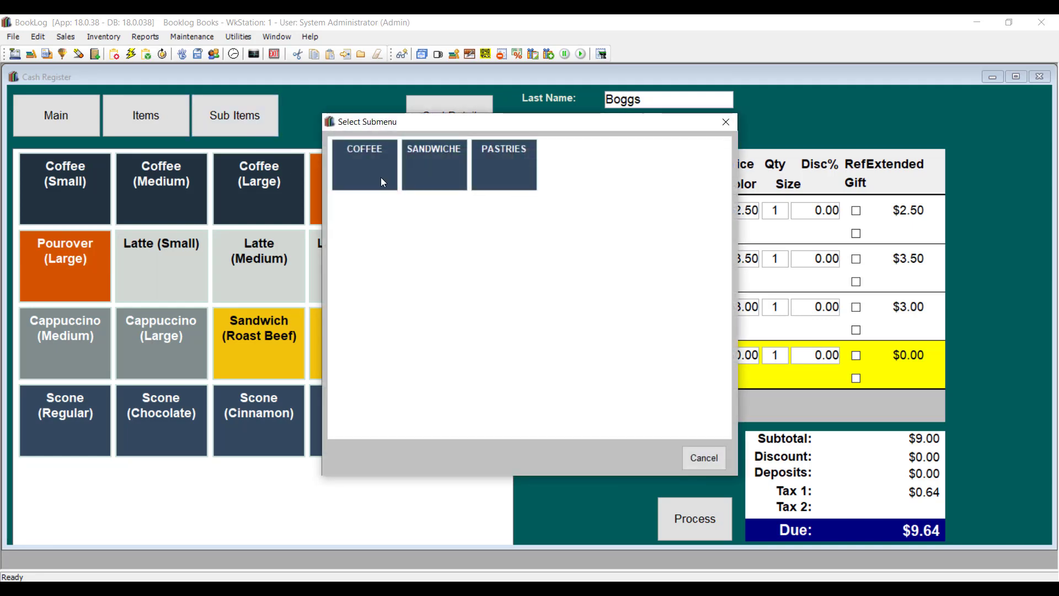
{"action": "left_click", "coordinate": [430, 170]}
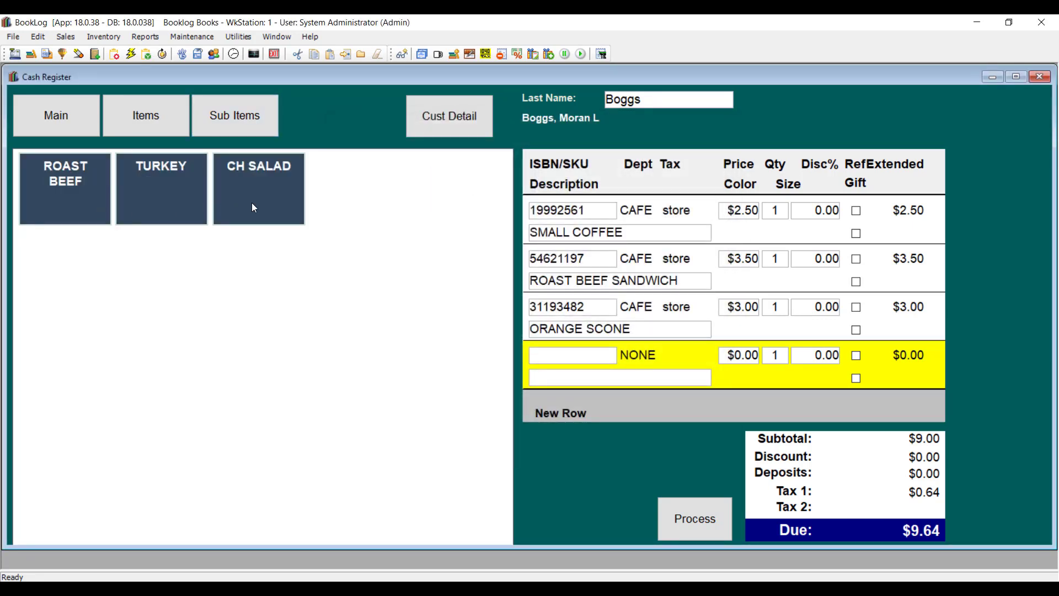
{"action": "left_click", "coordinate": [710, 524]}
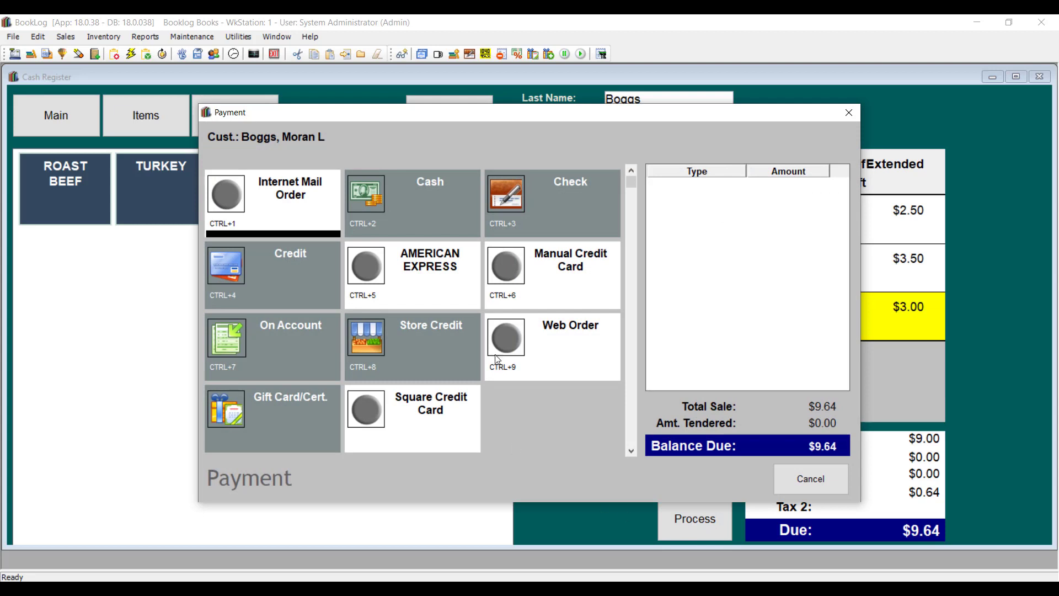
- Pay the $9.64 cafe sale with $10.00 cash and complete it
{"action": "left_click", "coordinate": [408, 202]}
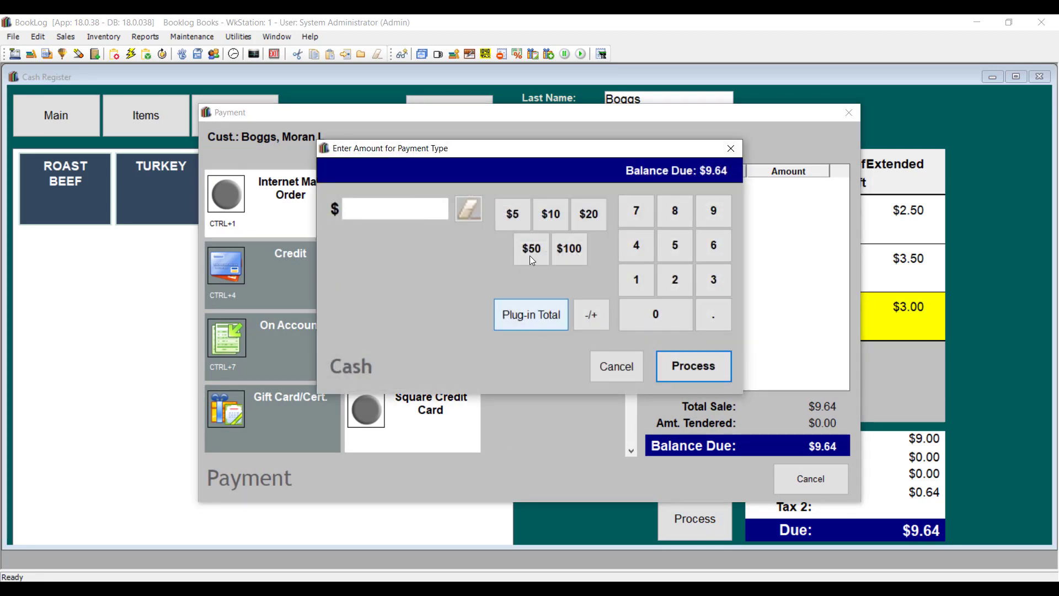
{"action": "left_click", "coordinate": [552, 223]}
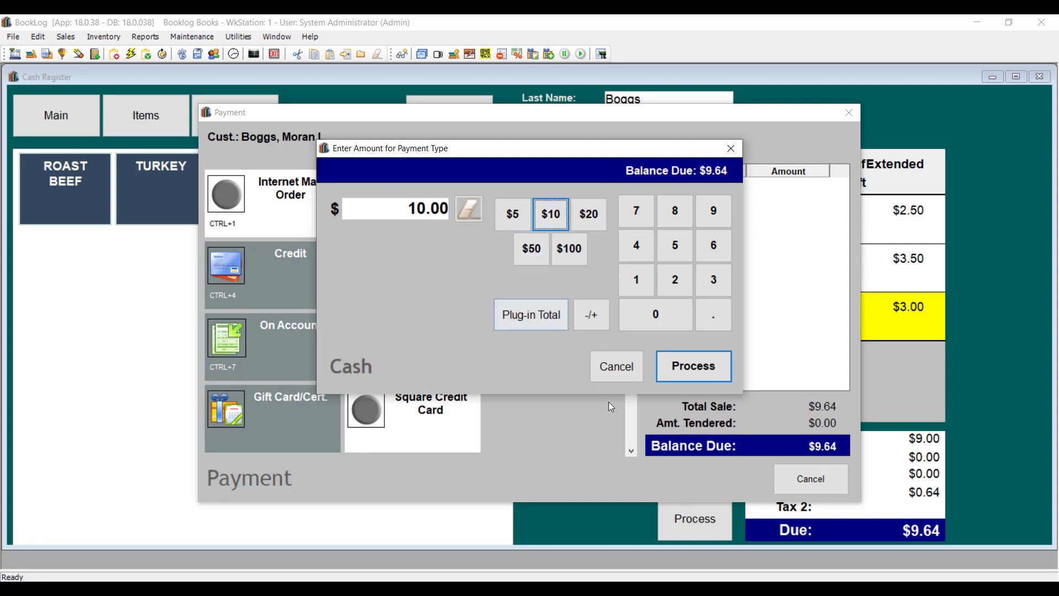
{"action": "left_click", "coordinate": [710, 372]}
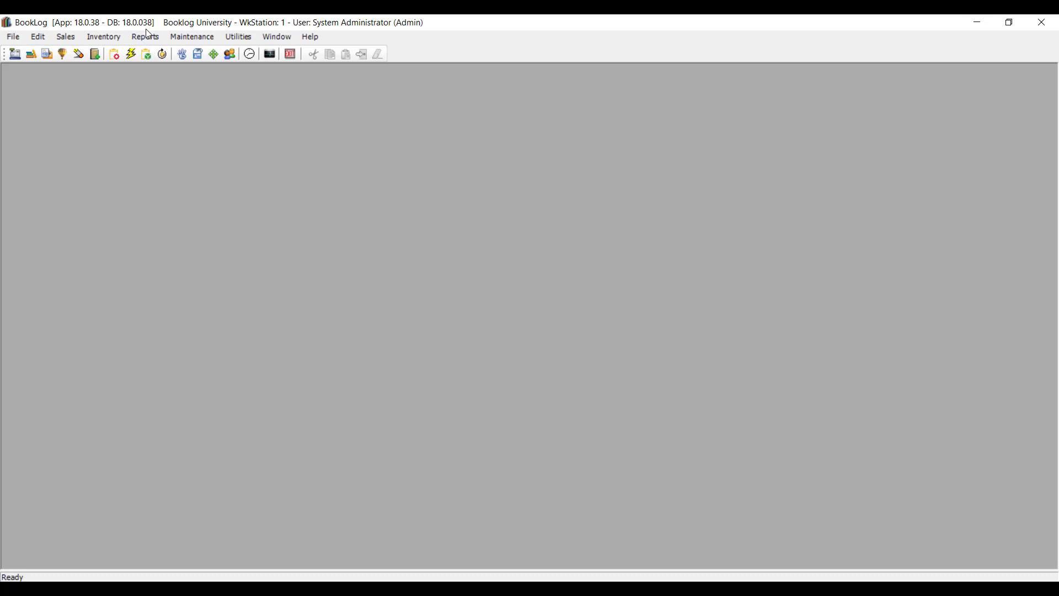
- Paste the encrypted key into the TCSCR Touch Screen Interface add-in, then show About Booklog
{"action": "left_click", "coordinate": [192, 37]}
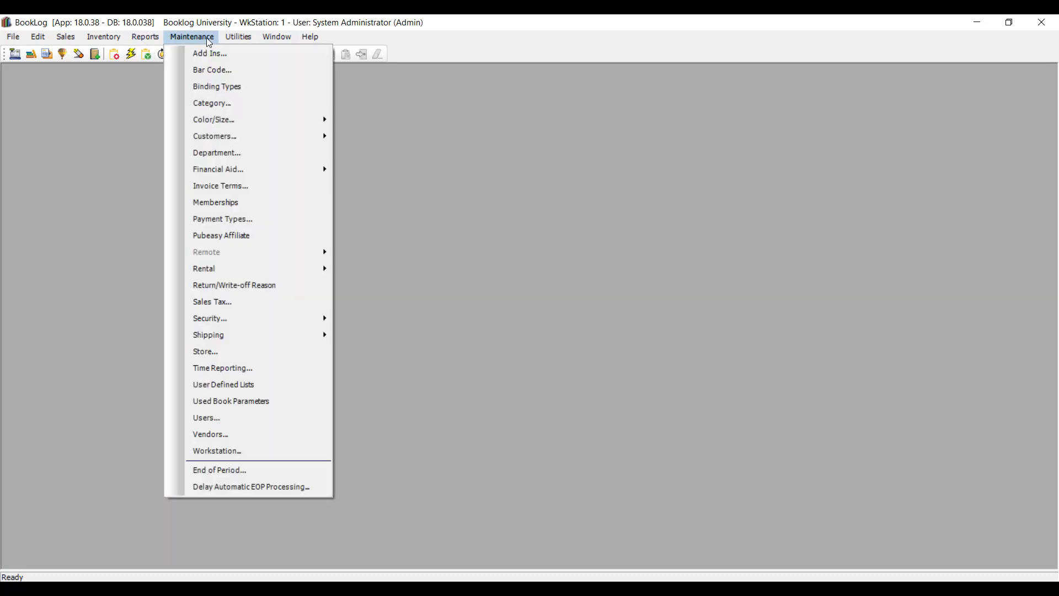
{"action": "left_click", "coordinate": [237, 54]}
{"action": "scroll", "coordinate": [497, 349], "scroll_direction": "down", "scroll_amount": 3}
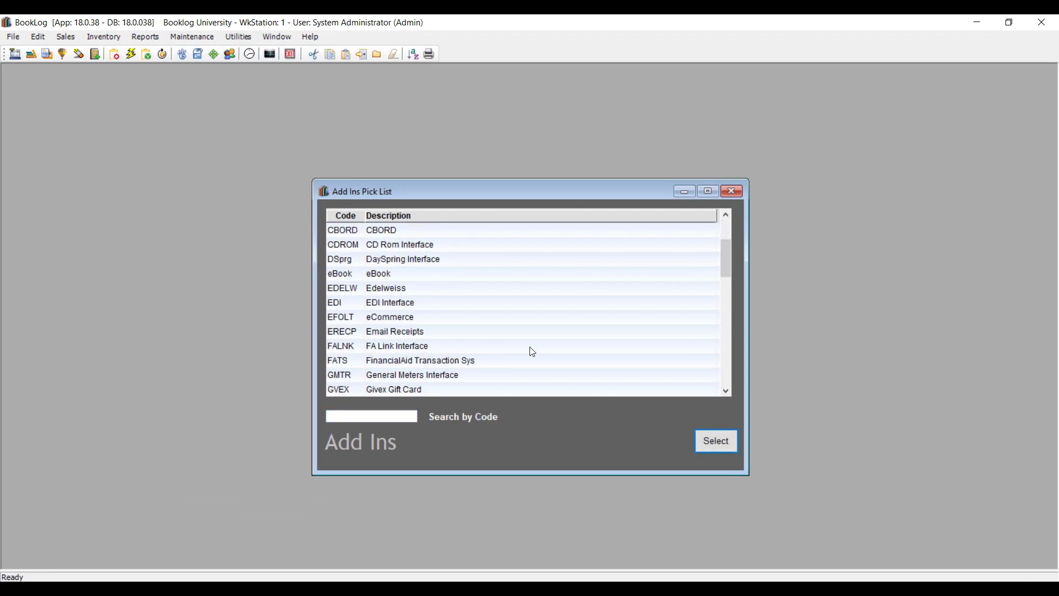
{"action": "scroll", "coordinate": [532, 351], "scroll_direction": "down", "scroll_amount": 7}
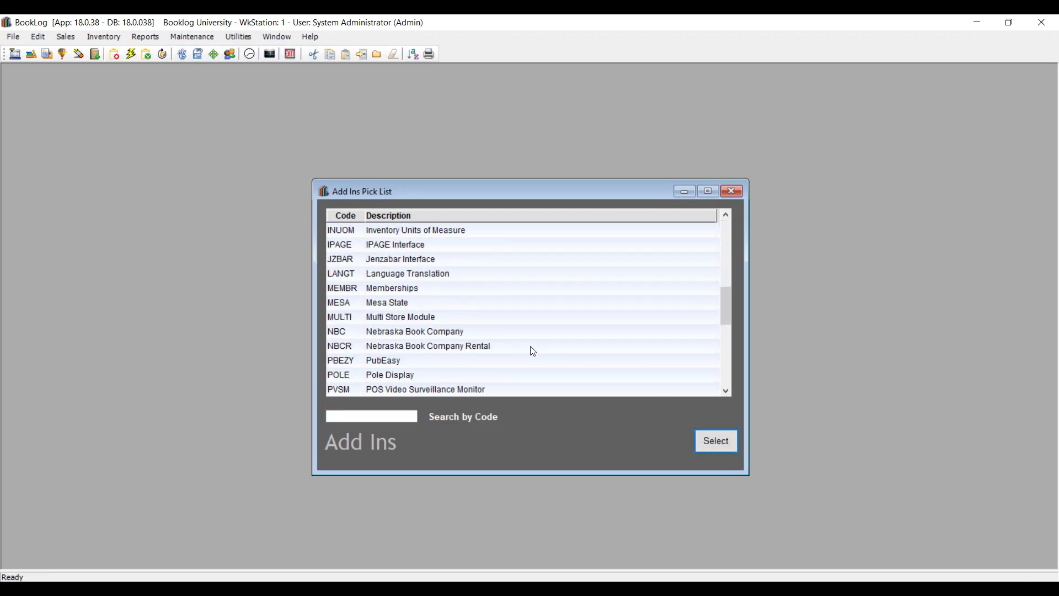
{"action": "scroll", "coordinate": [532, 351], "scroll_direction": "down", "scroll_amount": 4}
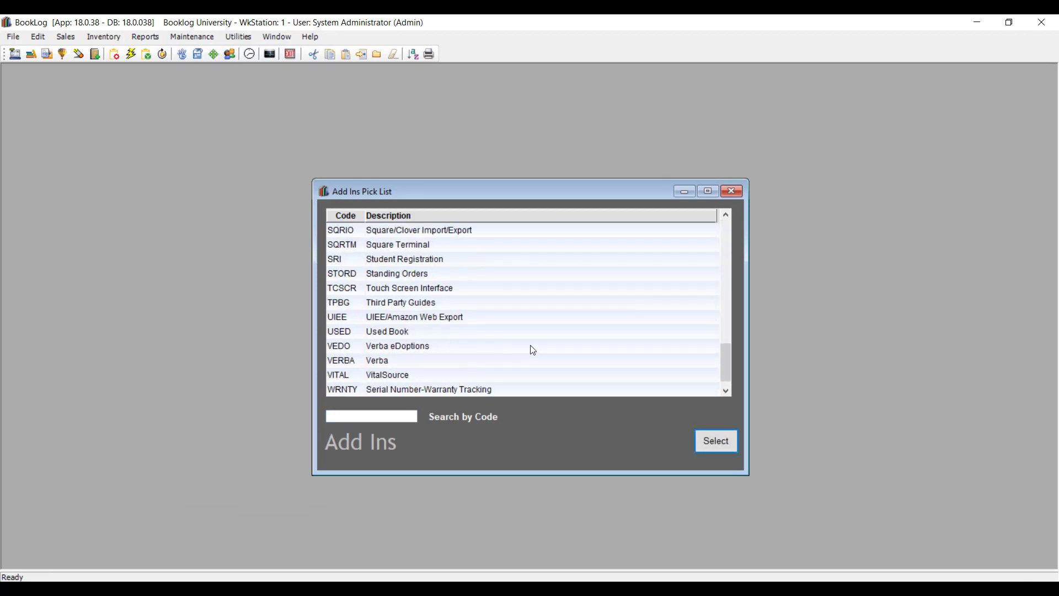
{"action": "left_click", "coordinate": [488, 289]}
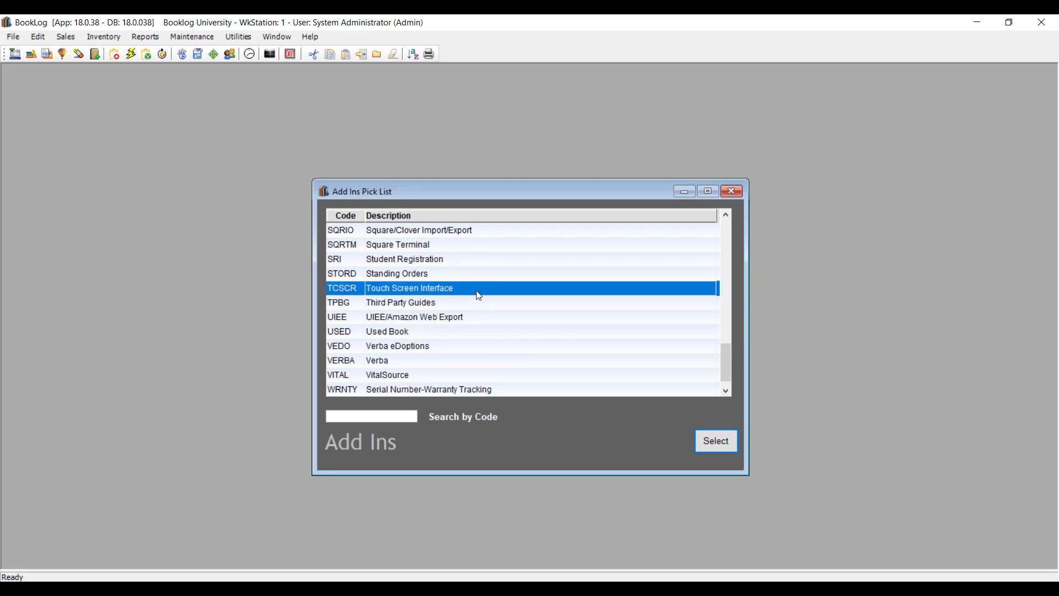
{"action": "double_click", "coordinate": [478, 295]}
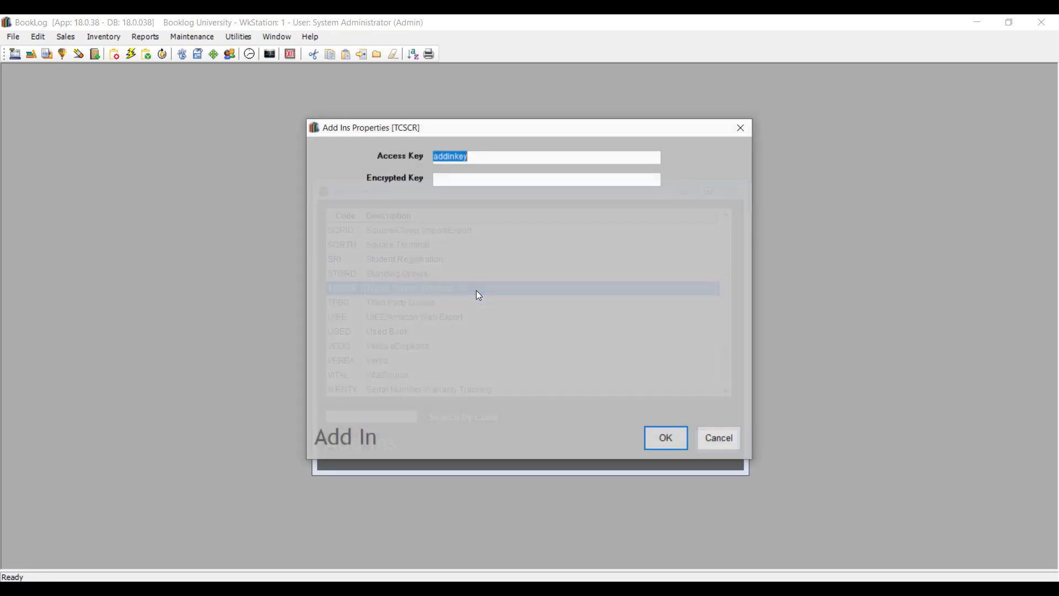
{"action": "left_click", "coordinate": [480, 180]}
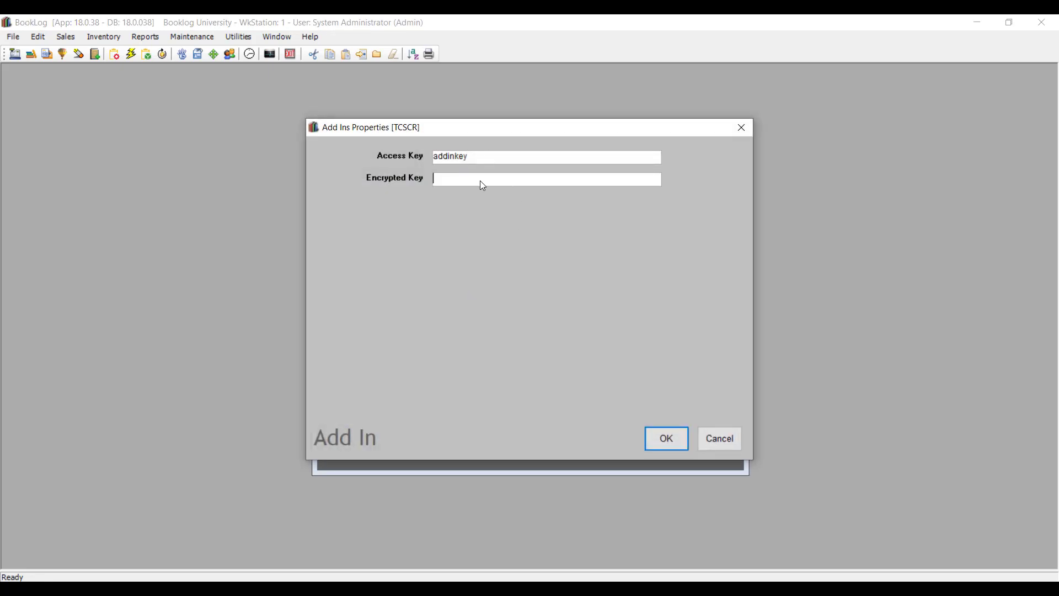
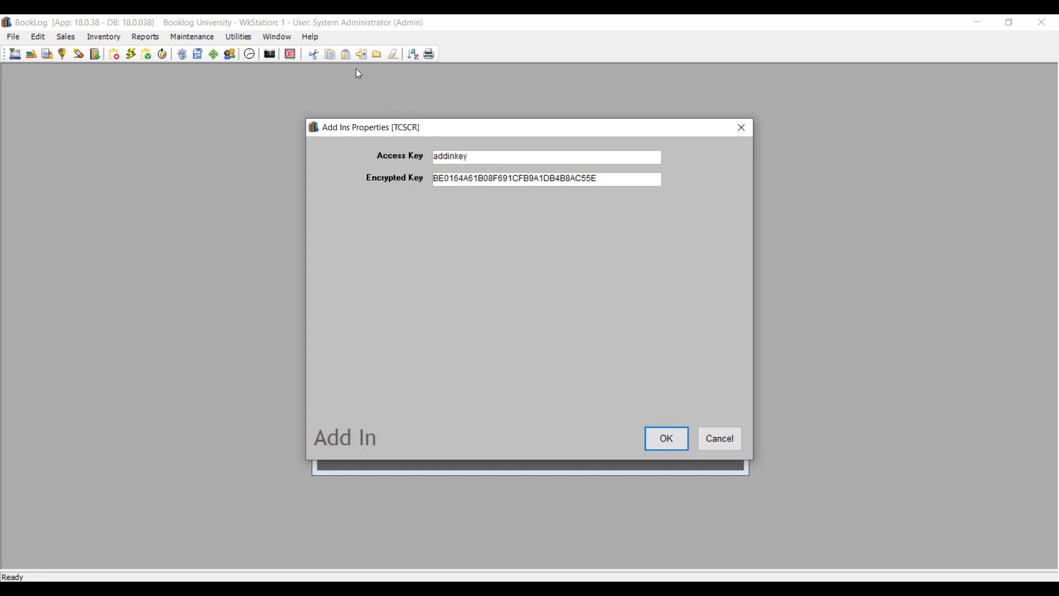
{"action": "left_click", "coordinate": [666, 438]}
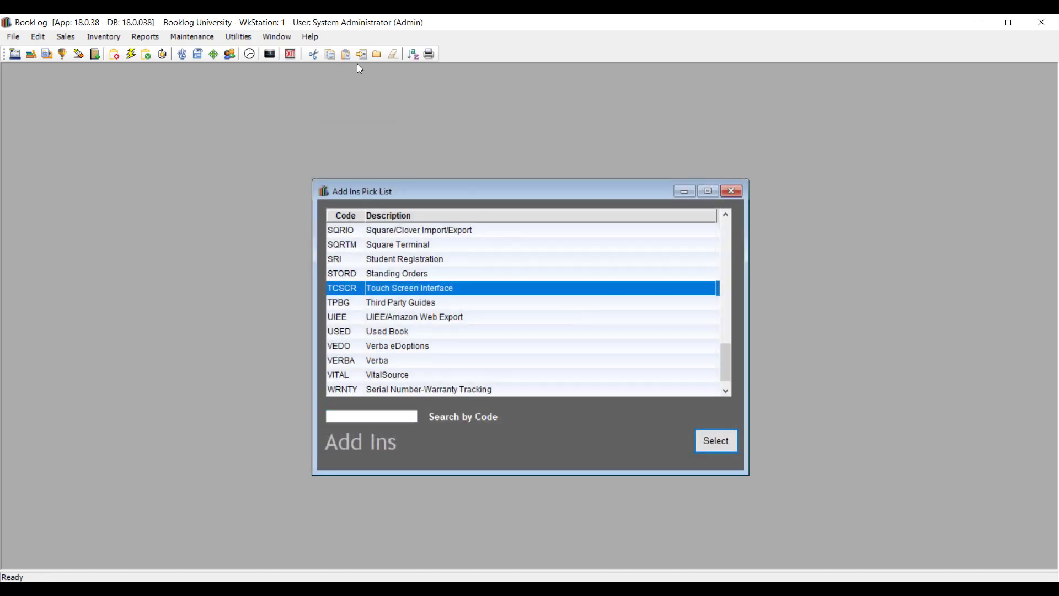
{"action": "left_click", "coordinate": [312, 42]}
{"action": "left_click", "coordinate": [329, 101]}
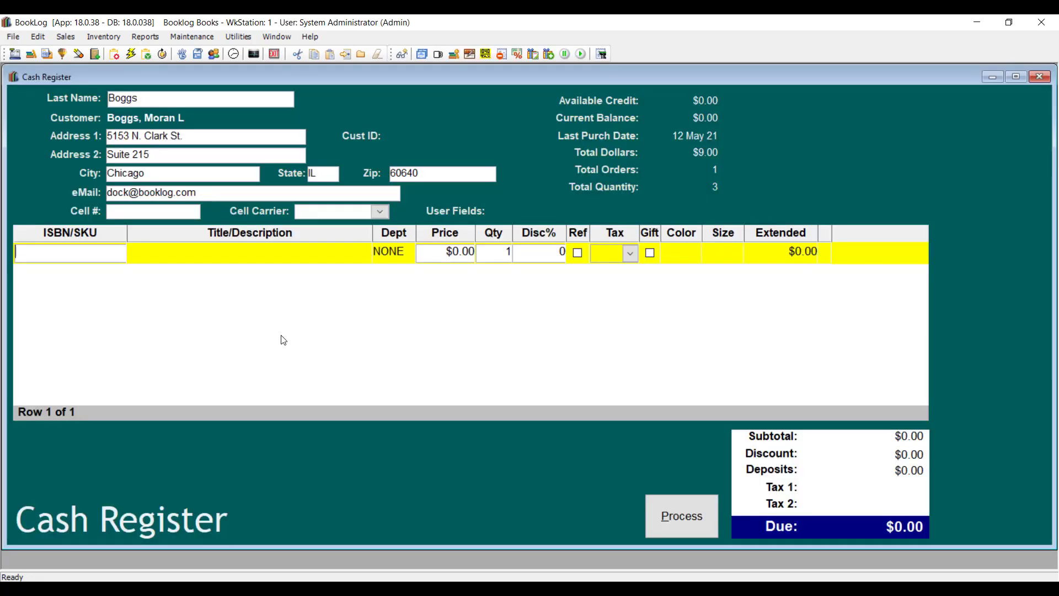
{"action": "type", "text": "9780811218719"}
{"action": "key", "text": "Return"}
{"action": "left_click", "coordinate": [187, 276]}
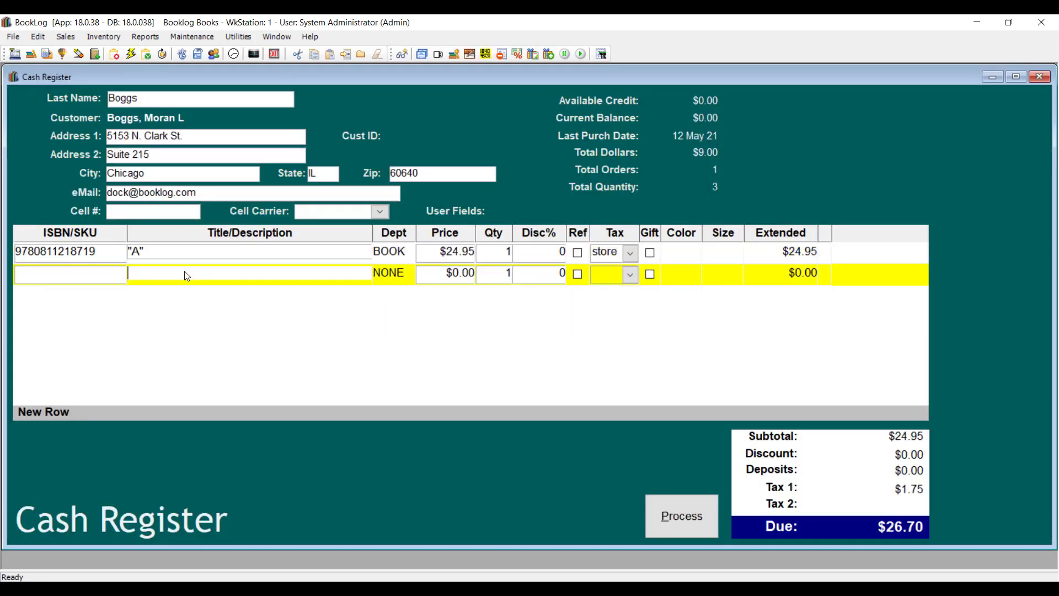
{"action": "type", "text": "small"}
{"action": "key", "text": "Return"}
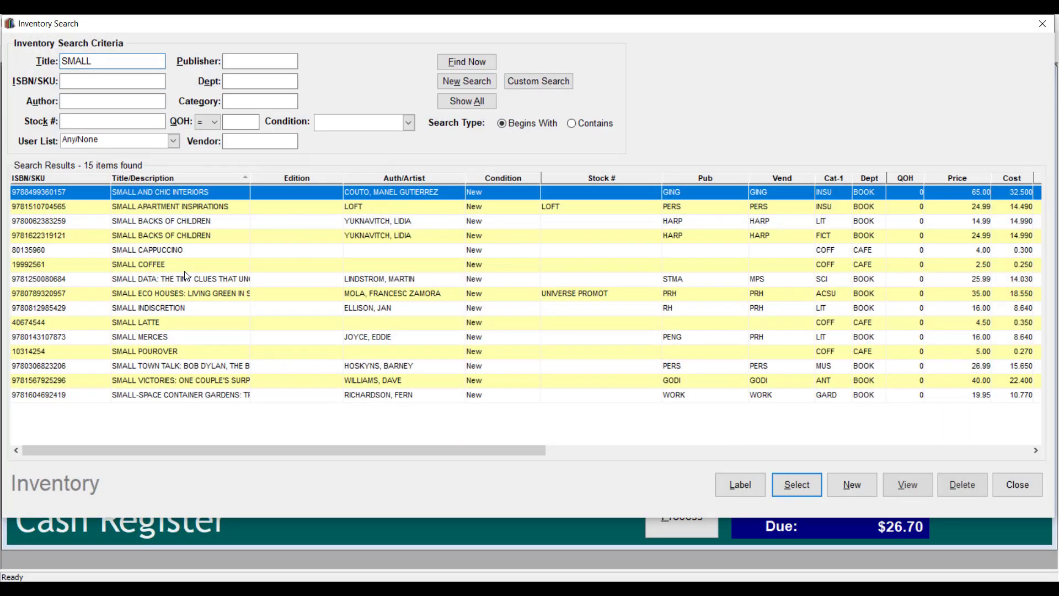
{"action": "double_click", "coordinate": [172, 322]}
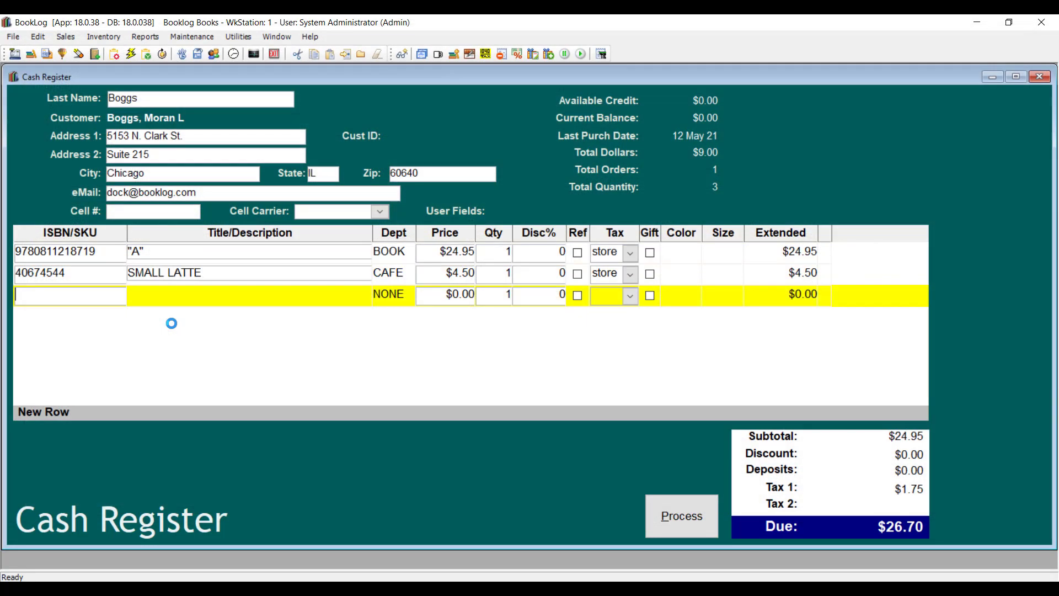
- Apply a discount percent to all items in the sale
{"action": "left_click", "coordinate": [42, 35]}
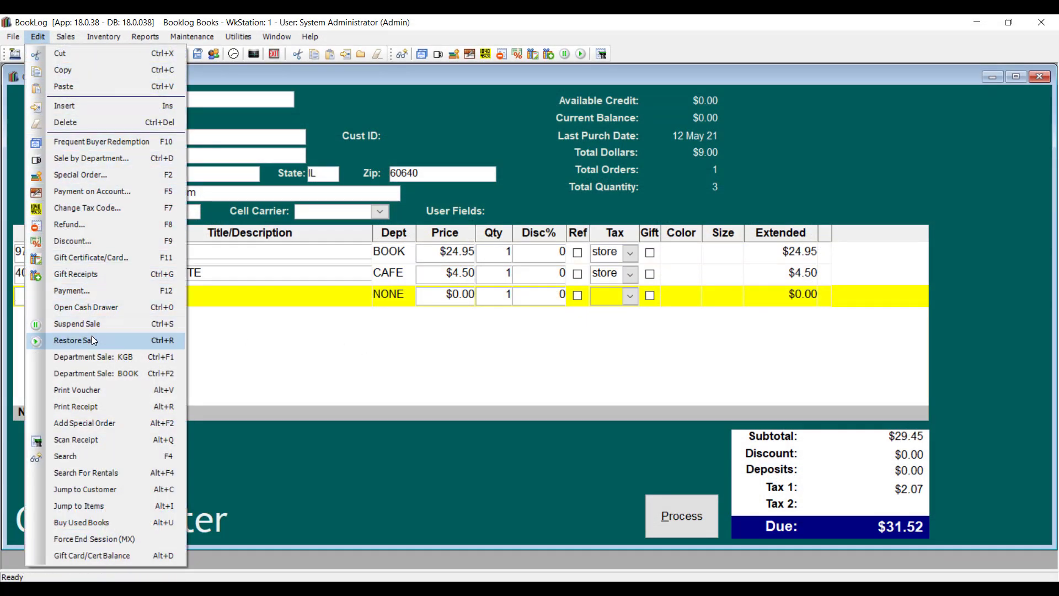
{"action": "left_click", "coordinate": [90, 307]}
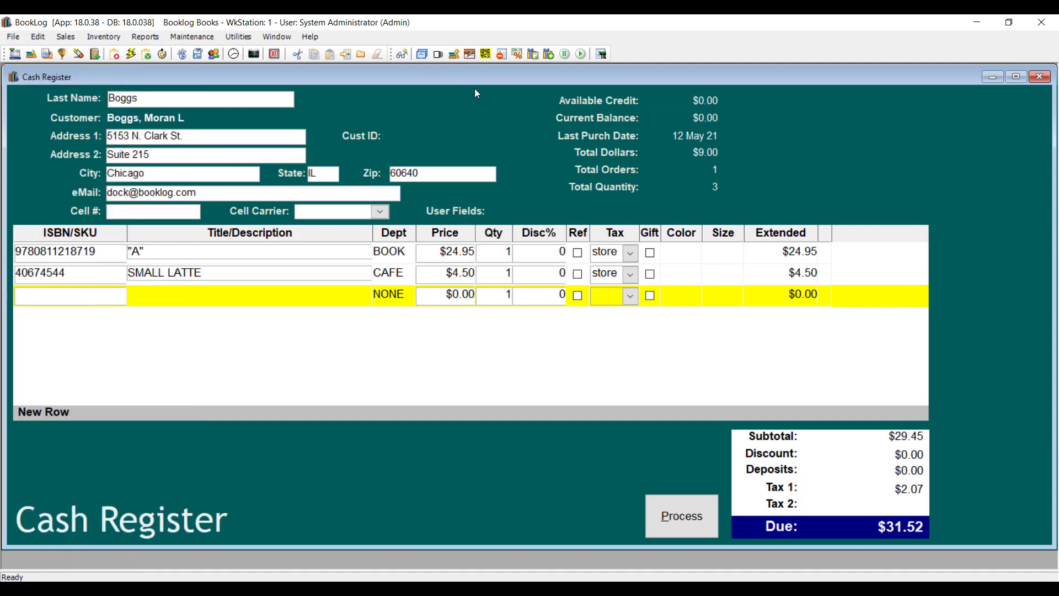
{"action": "left_click", "coordinate": [516, 53]}
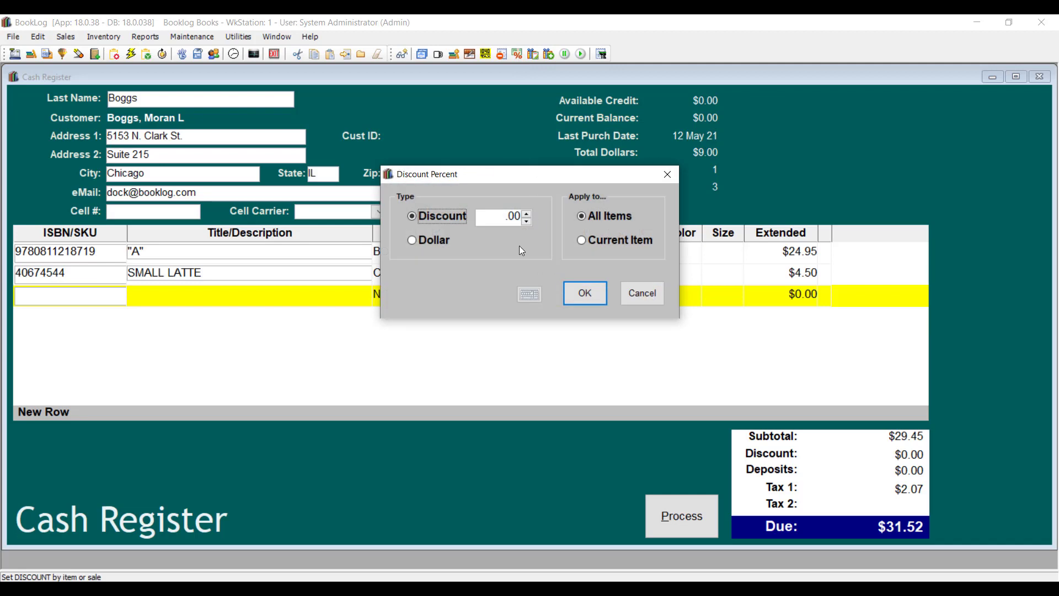
{"action": "left_click", "coordinate": [498, 220]}
{"action": "left_click", "coordinate": [594, 287]}
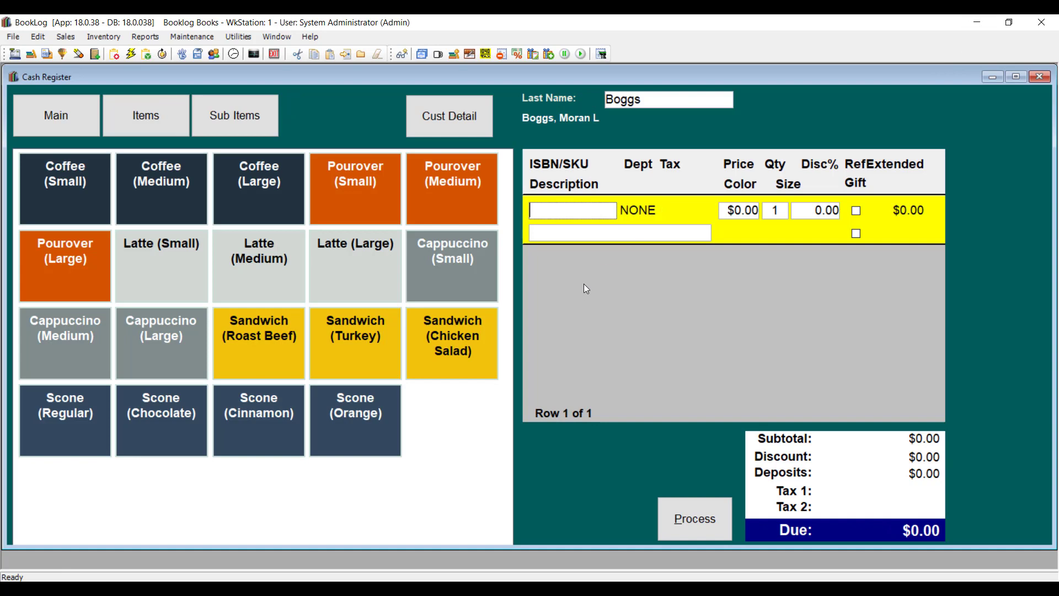
{"action": "type", "text": "9780811218719"}
{"action": "key", "text": "Return"}
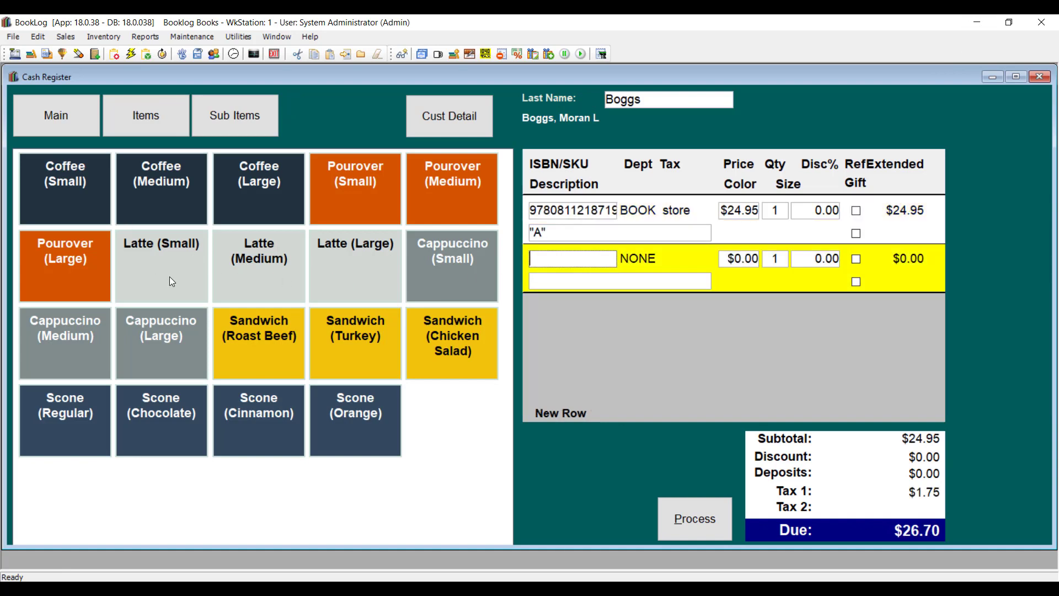
{"action": "left_click", "coordinate": [201, 270]}
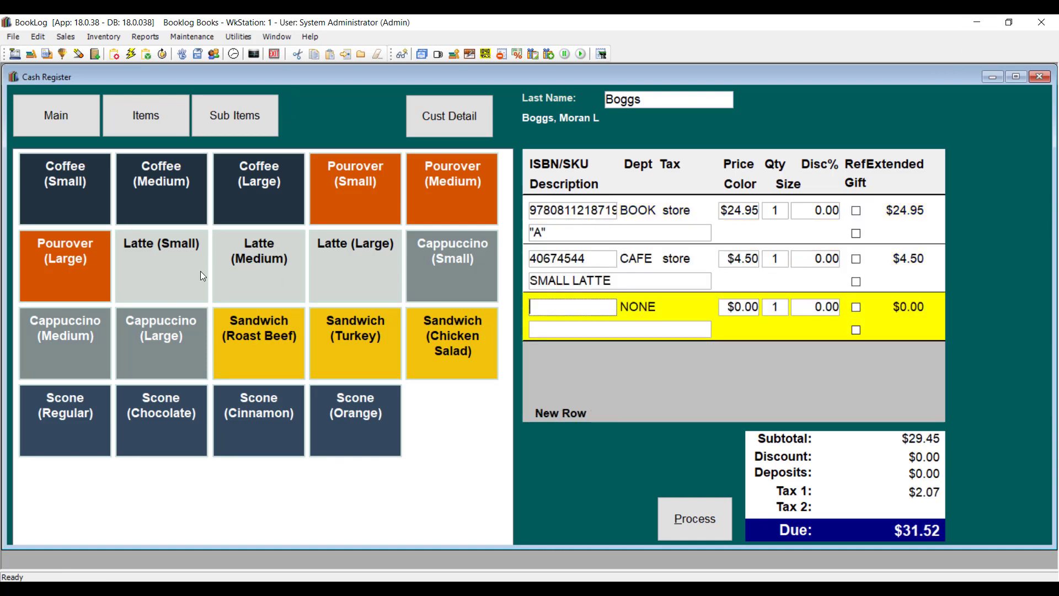
- Apply a 15% discount to the sale
{"action": "left_click", "coordinate": [76, 128]}
{"action": "left_click", "coordinate": [67, 170]}
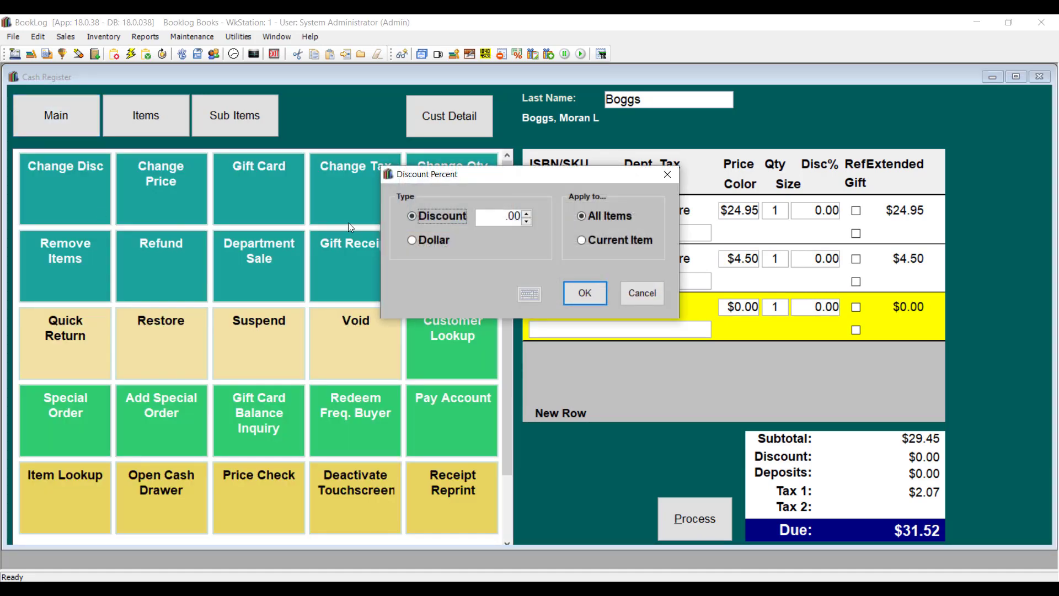
{"action": "left_click", "coordinate": [482, 217]}
{"action": "type", "text": "15"}
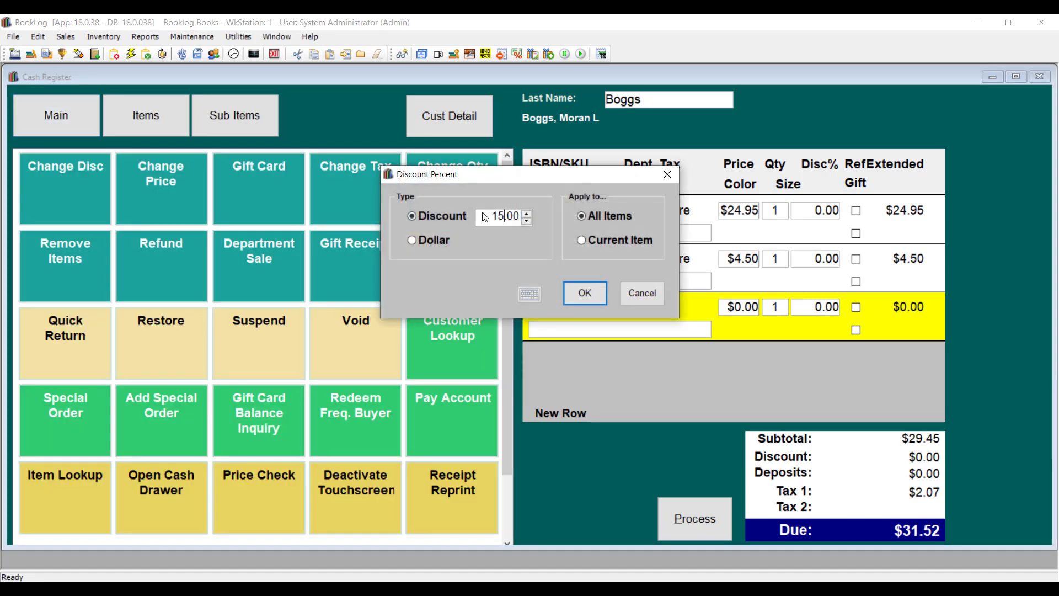
{"action": "key", "text": "Return"}
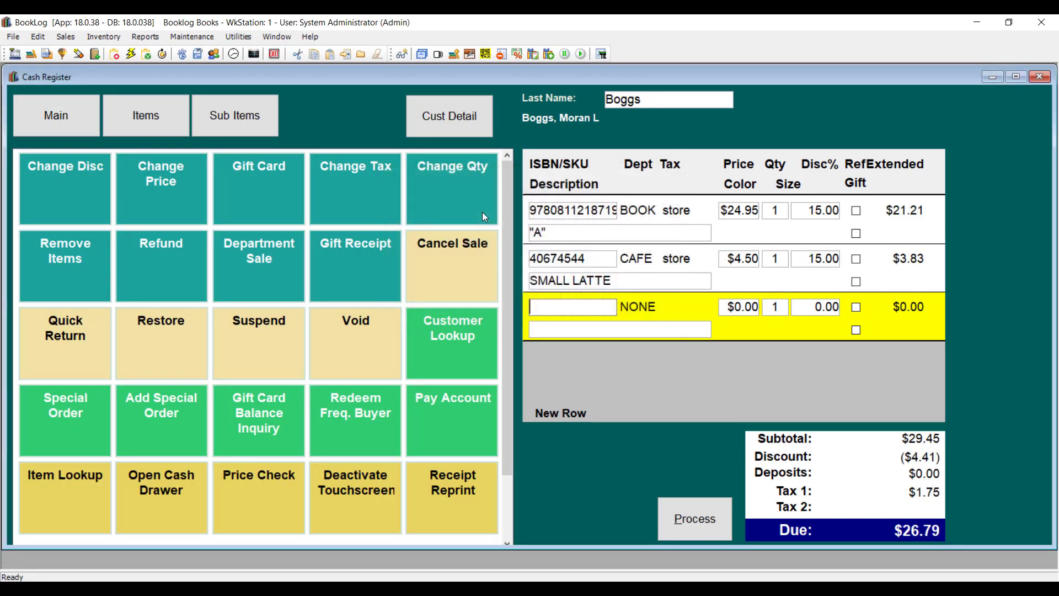
- Pay the full $26.79 balance in cash
{"action": "left_click", "coordinate": [716, 515]}
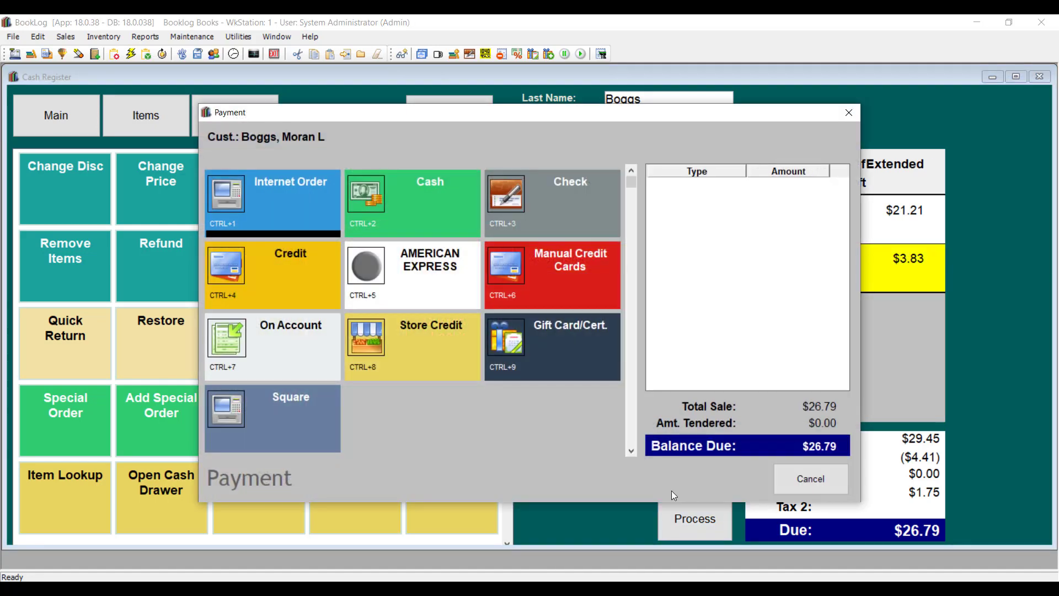
{"action": "left_click", "coordinate": [415, 225]}
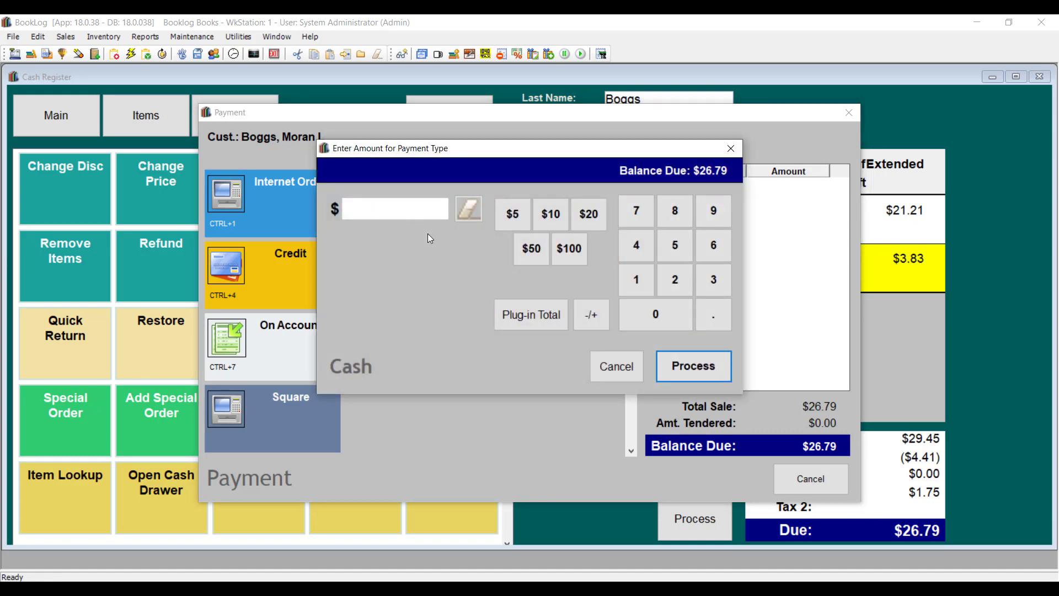
{"action": "left_click", "coordinate": [533, 316]}
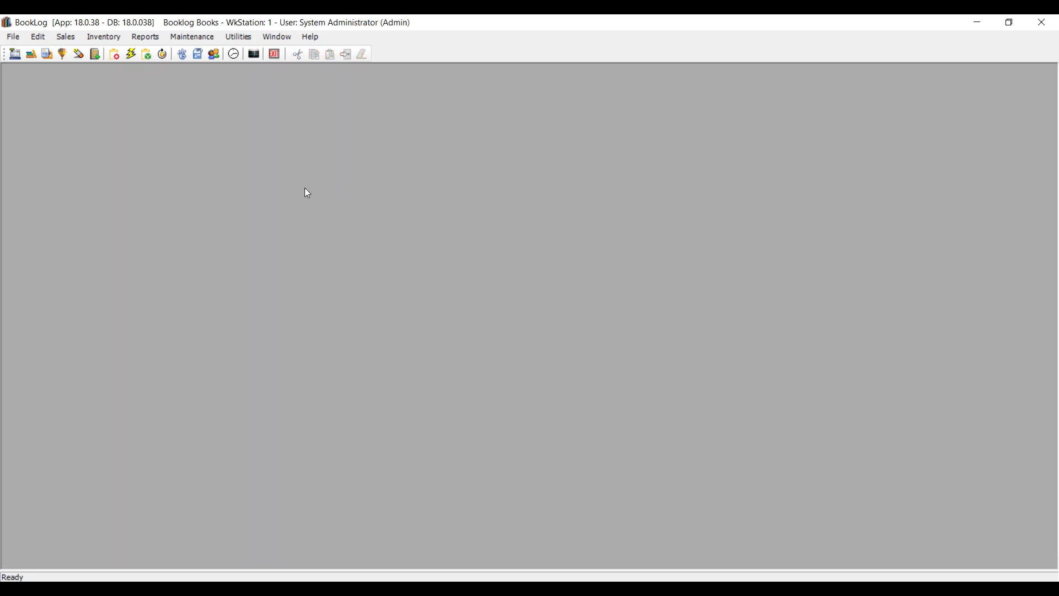
- Open the Touchscreen Main Function Configuration from Maintenance
{"action": "left_click", "coordinate": [197, 41]}
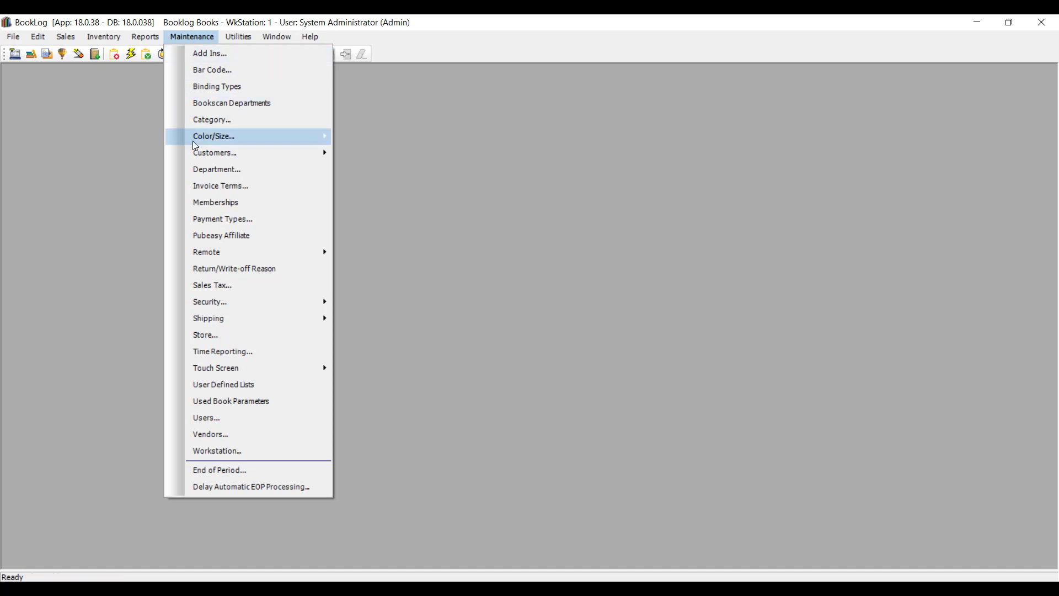
{"action": "mouse_move", "coordinate": [196, 367]}
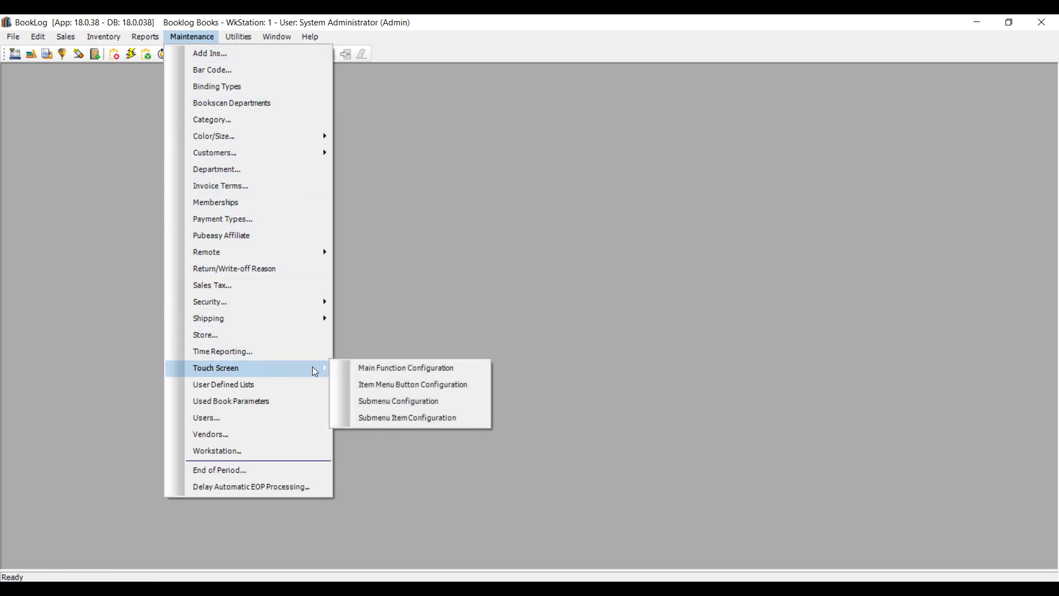
{"action": "left_click", "coordinate": [395, 374]}
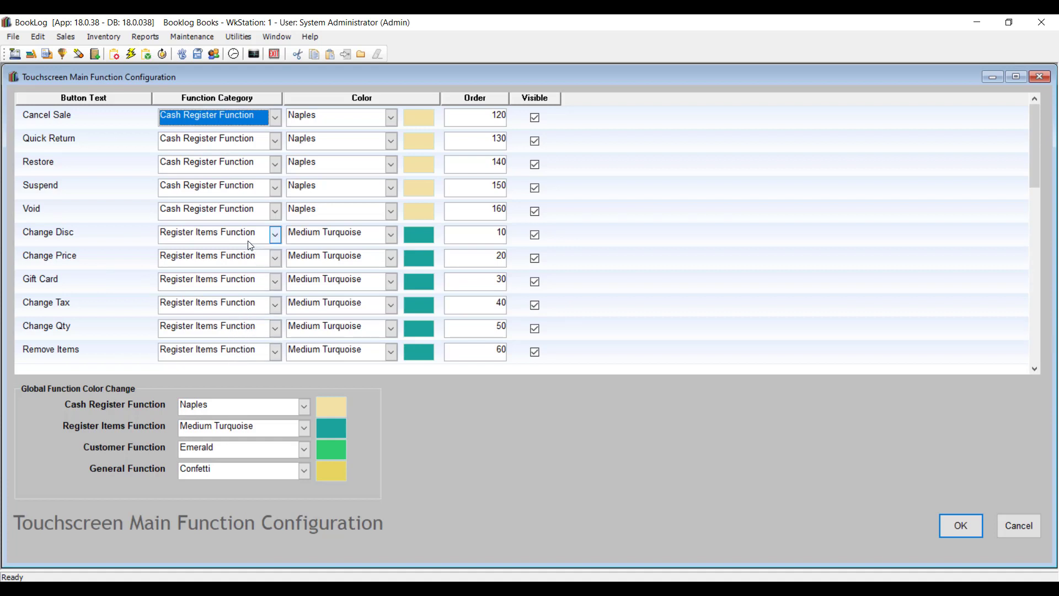
- Review function categories, keeping Change Disc, Cancel Sale and Customer Lookup categories unchanged
{"action": "left_click", "coordinate": [277, 237]}
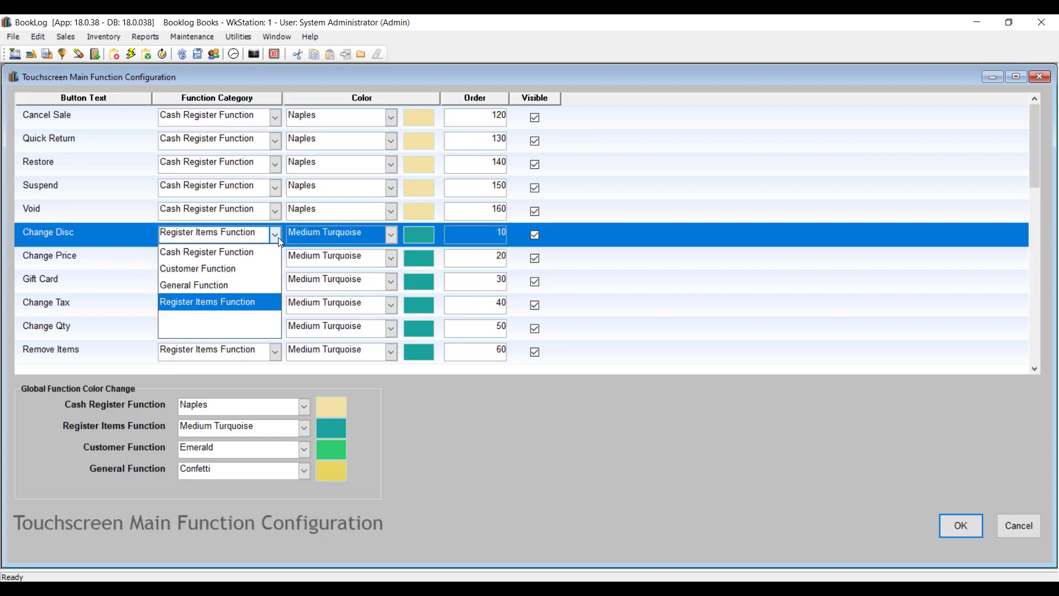
{"action": "left_click", "coordinate": [262, 308]}
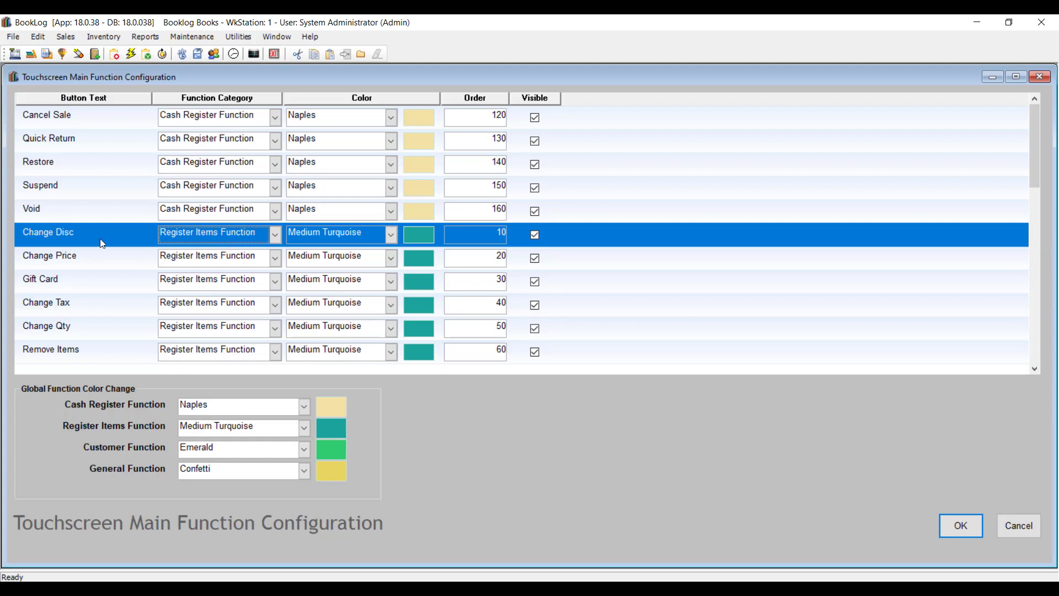
{"action": "left_click", "coordinate": [106, 308]}
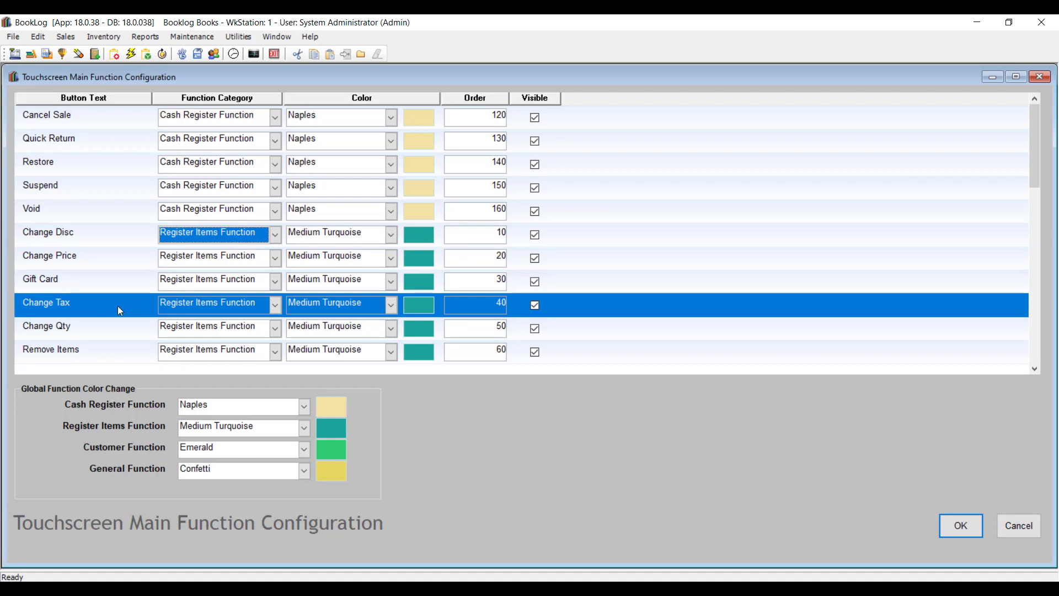
{"action": "left_click", "coordinate": [274, 119]}
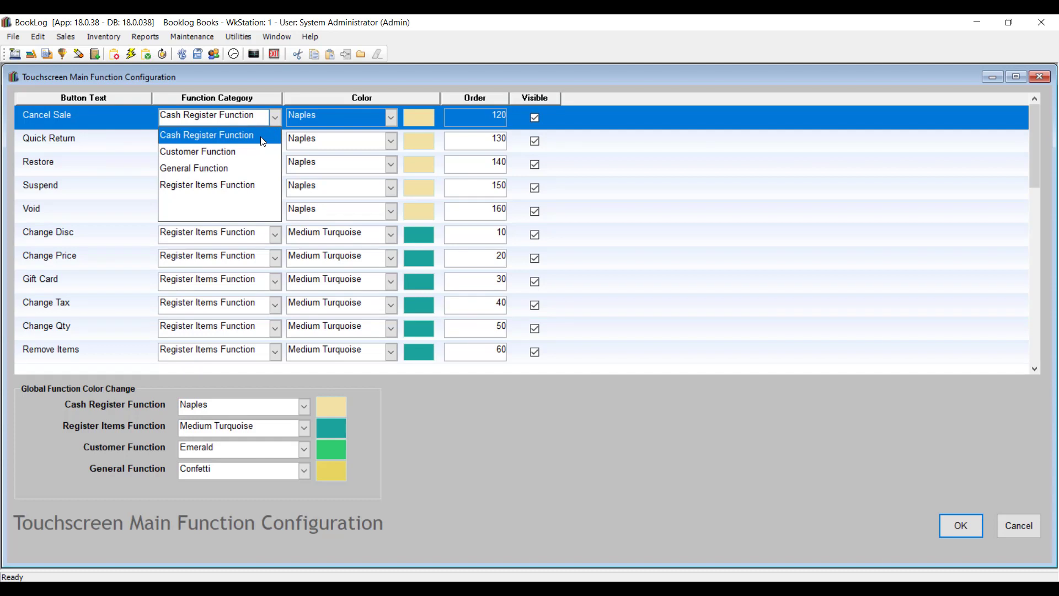
{"action": "left_click", "coordinate": [271, 120]}
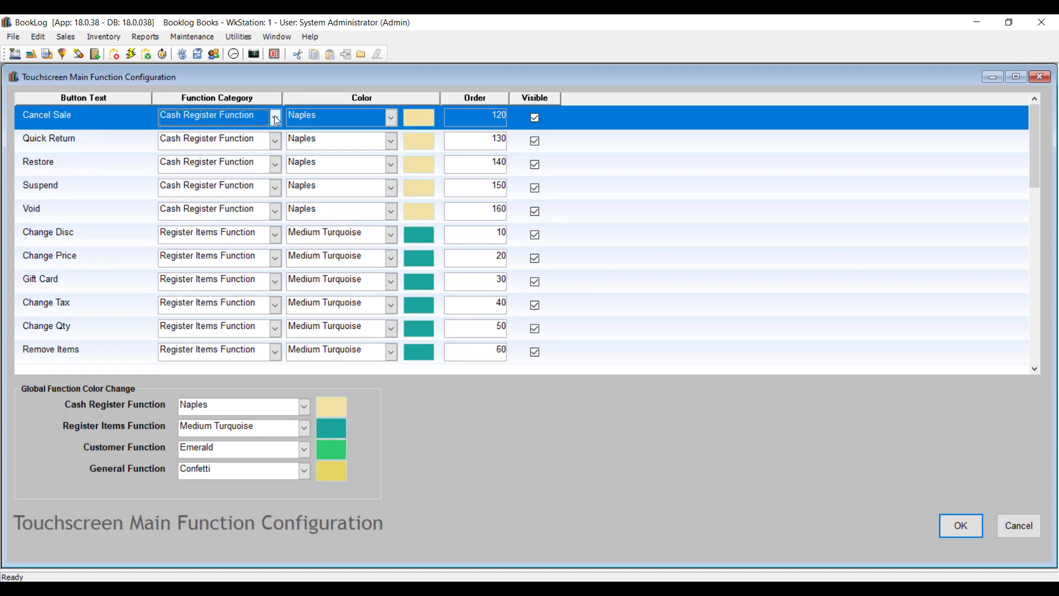
{"action": "left_click", "coordinate": [127, 140]}
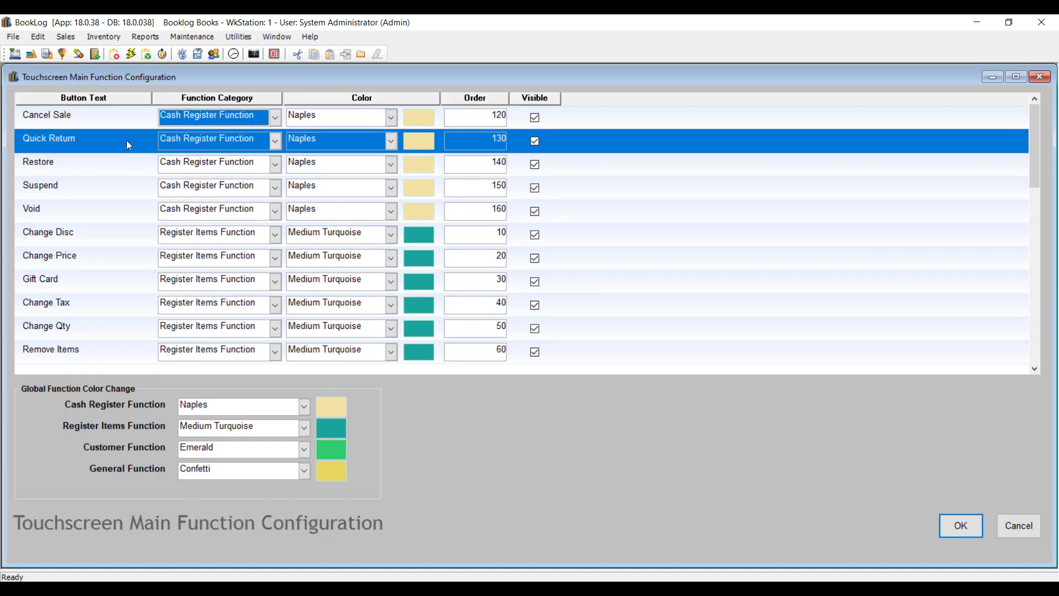
{"action": "left_click", "coordinate": [114, 121]}
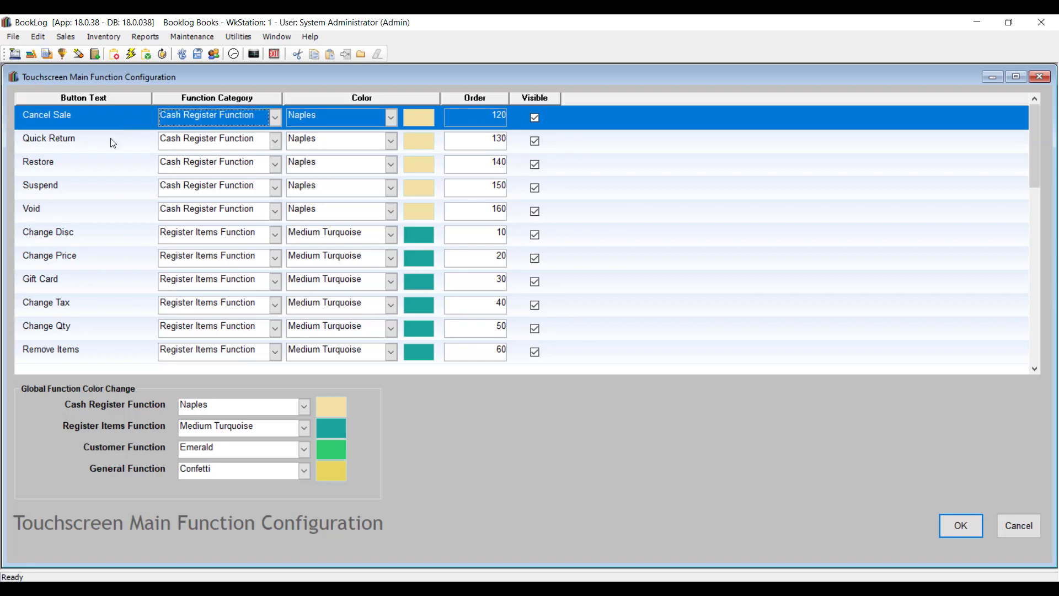
{"action": "scroll", "coordinate": [113, 236], "scroll_direction": "down", "scroll_amount": 5}
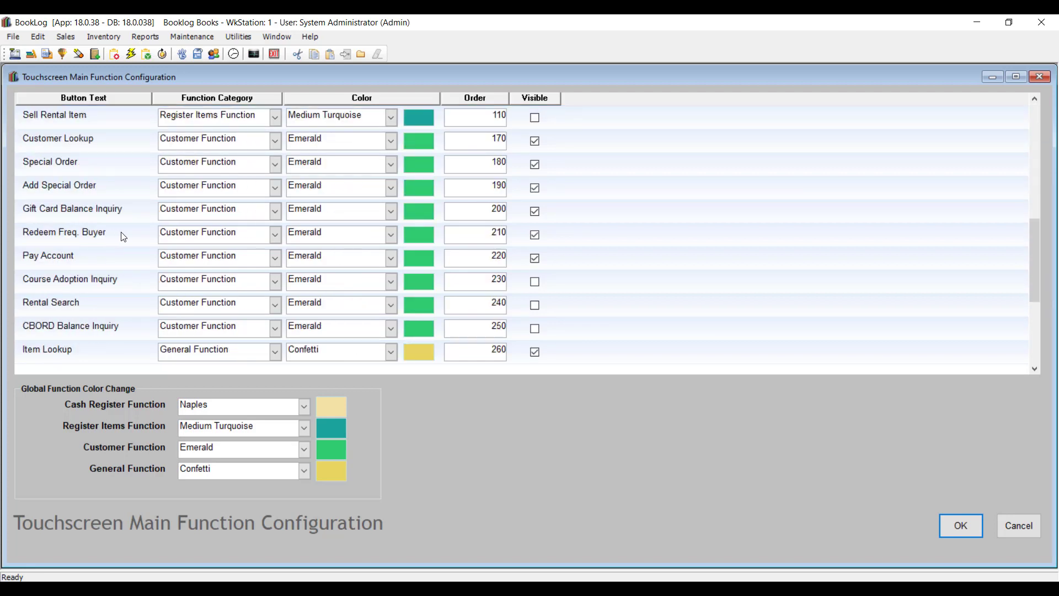
{"action": "left_click", "coordinate": [276, 141]}
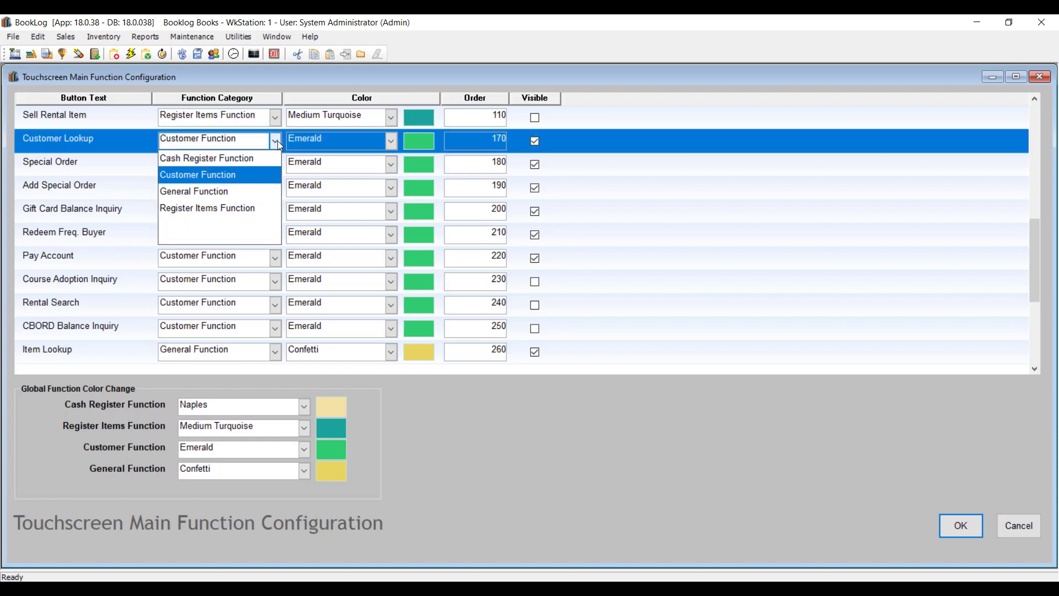
{"action": "left_click", "coordinate": [252, 179]}
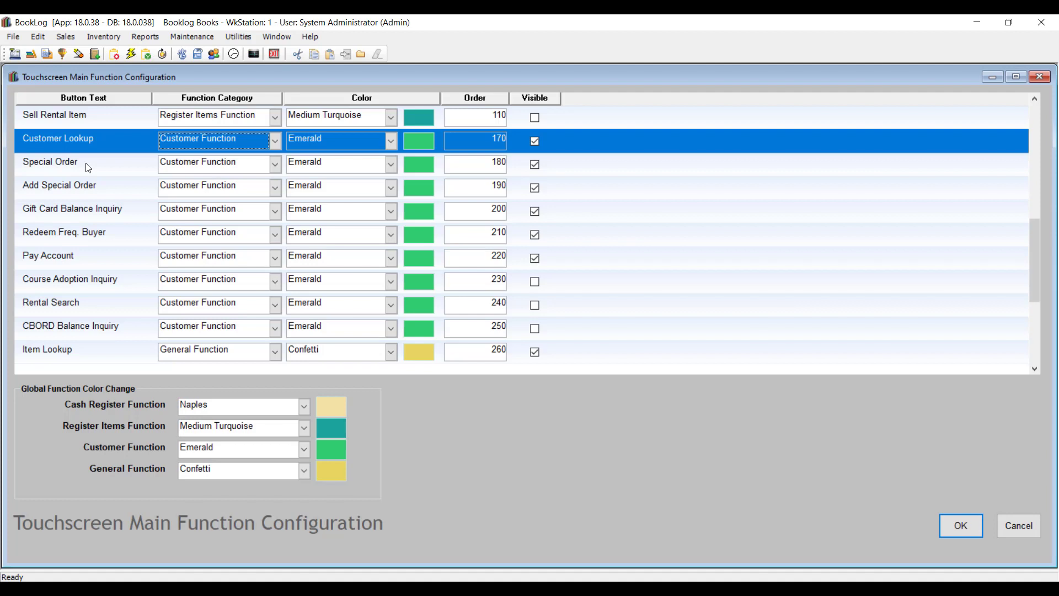
{"action": "scroll", "coordinate": [166, 242], "scroll_direction": "down", "scroll_amount": 3}
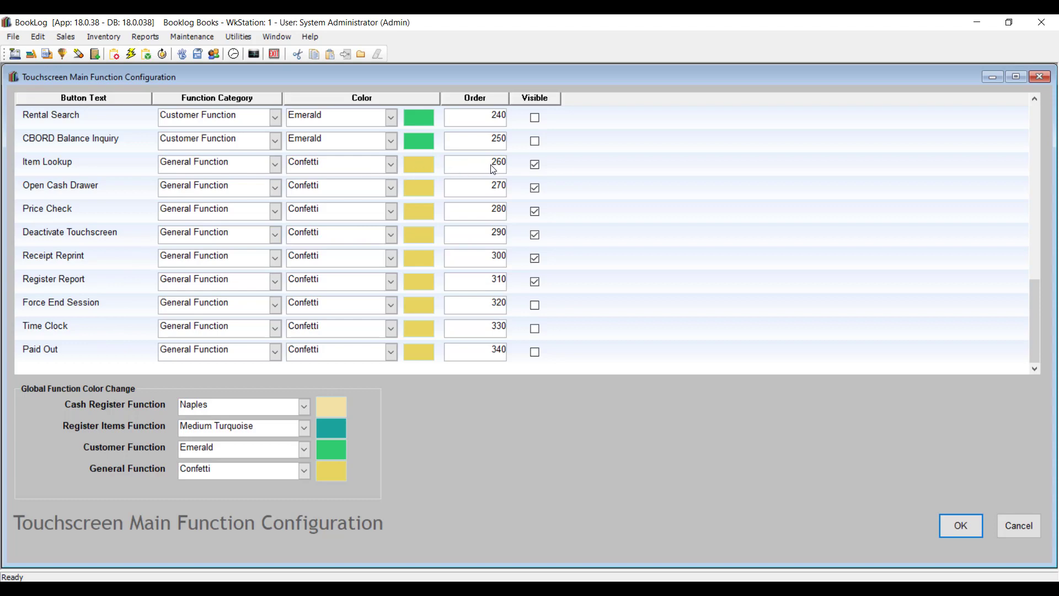
{"action": "scroll", "coordinate": [493, 170], "scroll_direction": "up", "scroll_amount": 10}
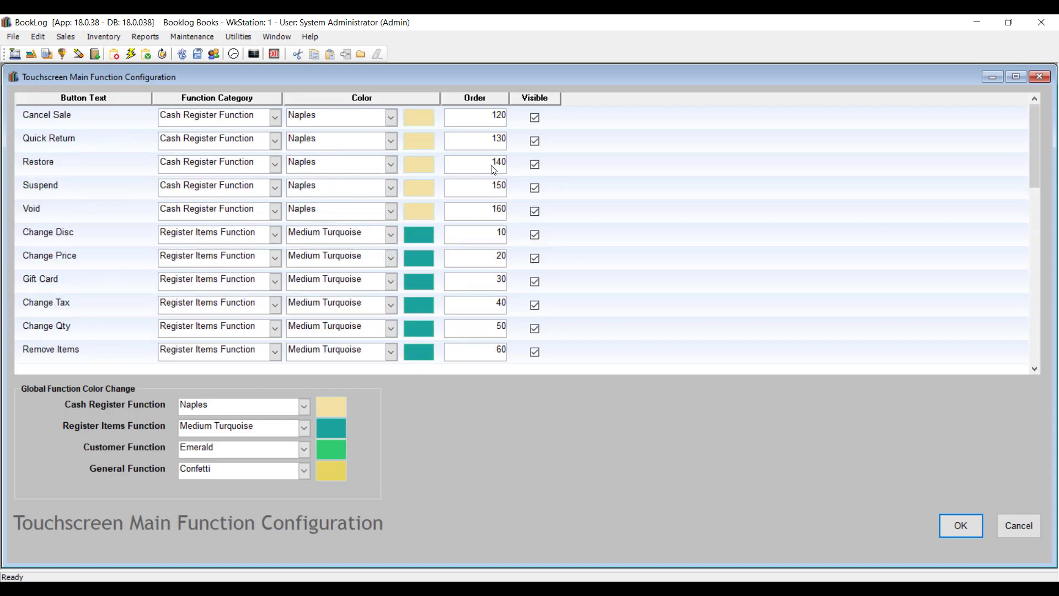
- Inspect the Order values for Change Disc and Change Price and scroll the button grid
{"action": "left_click", "coordinate": [494, 234]}
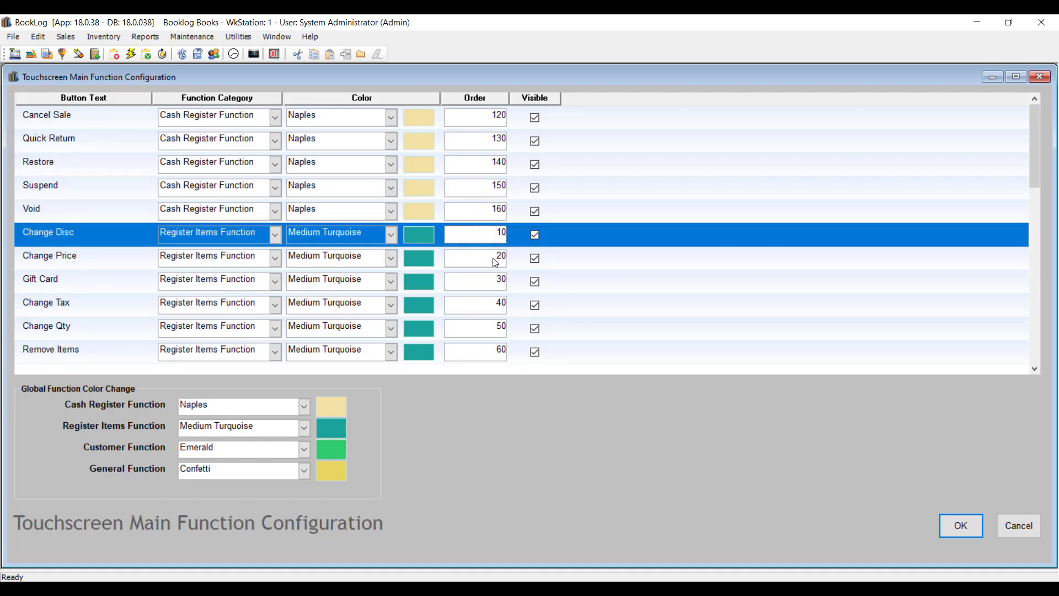
{"action": "left_click", "coordinate": [492, 257]}
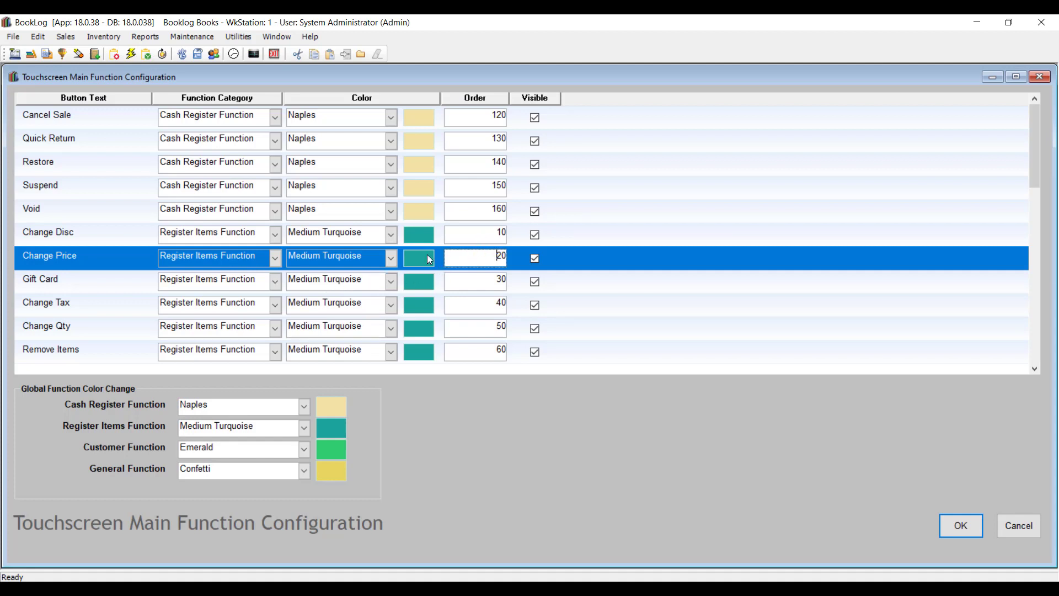
{"action": "scroll", "coordinate": [419, 238], "scroll_direction": "down", "scroll_amount": 1}
{"action": "scroll", "coordinate": [420, 241], "scroll_direction": "down", "scroll_amount": 3}
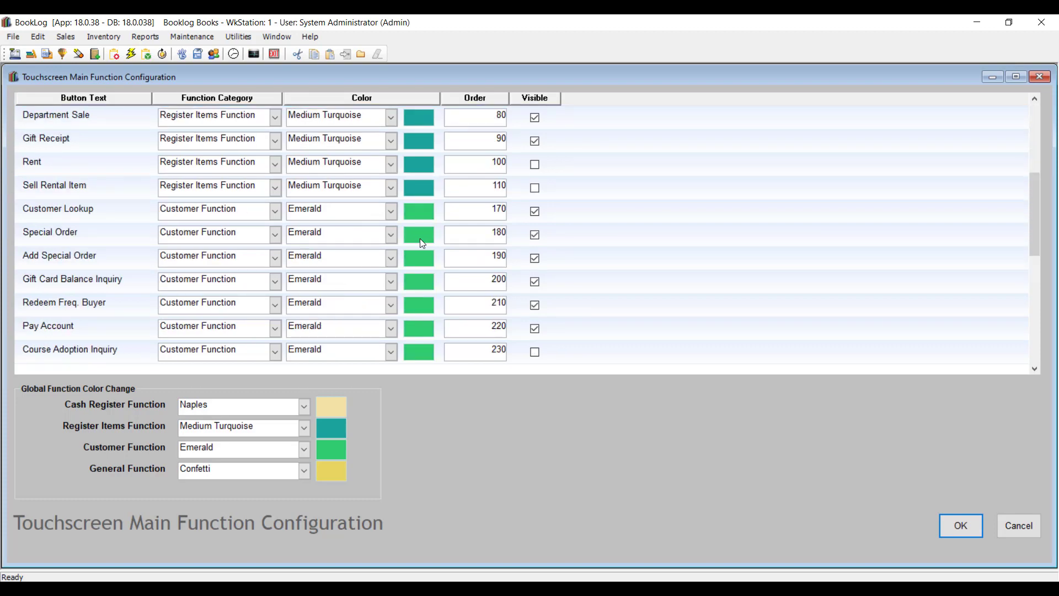
{"action": "scroll", "coordinate": [420, 240], "scroll_direction": "up", "scroll_amount": 4}
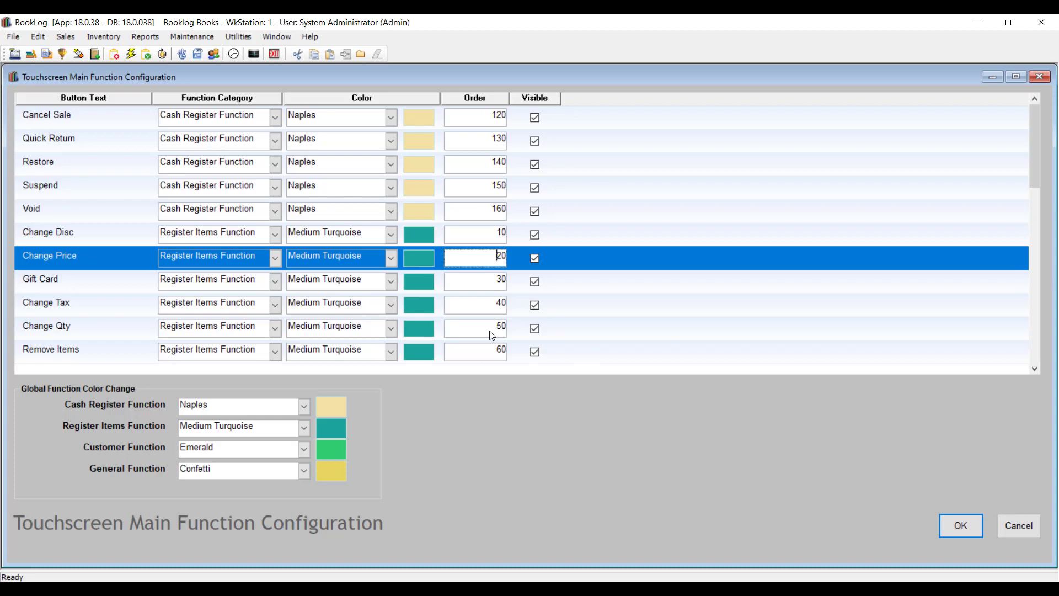
{"action": "scroll", "coordinate": [254, 328], "scroll_direction": "down", "scroll_amount": 1}
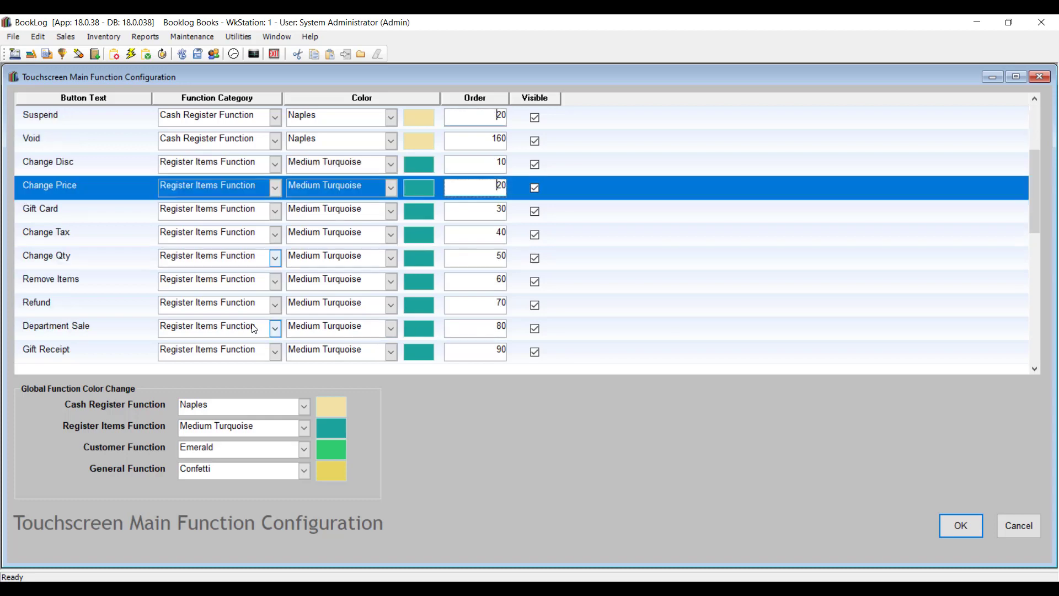
{"action": "scroll", "coordinate": [254, 329], "scroll_direction": "down", "scroll_amount": 7}
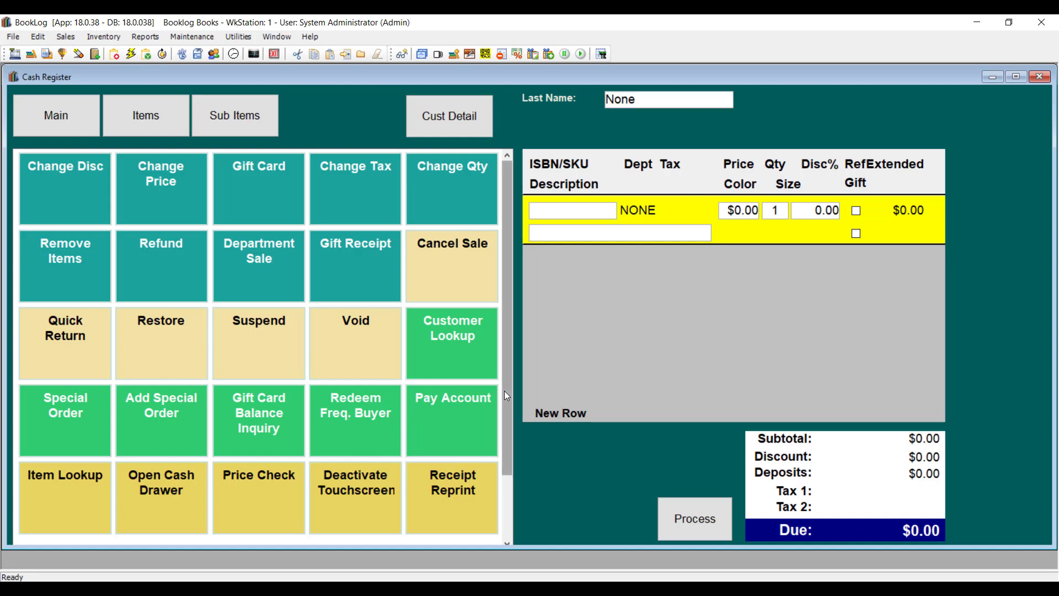
- Ring up a Small Coffee and Orange Scone, then close the register, discarding the sale
{"action": "left_click_drag", "start_coordinate": [504, 391], "coordinate": [524, 358]}
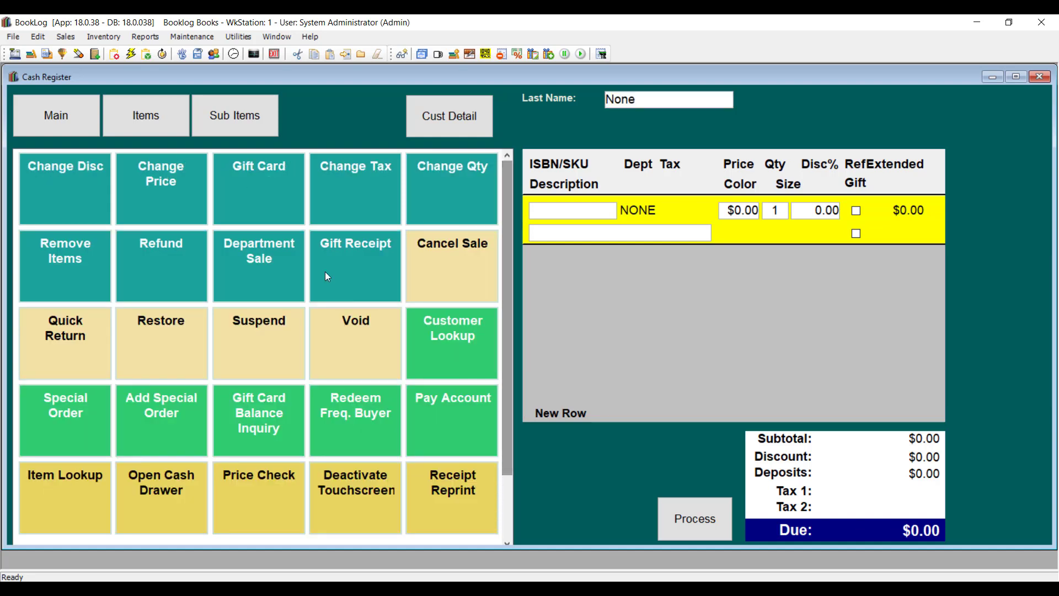
{"action": "left_click", "coordinate": [150, 123]}
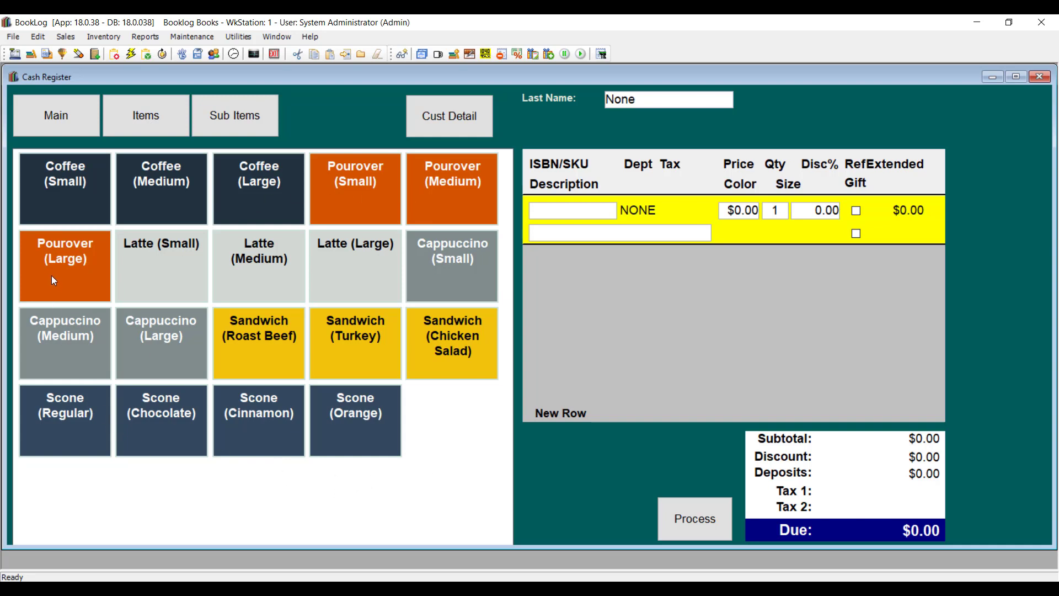
{"action": "left_click", "coordinate": [70, 201]}
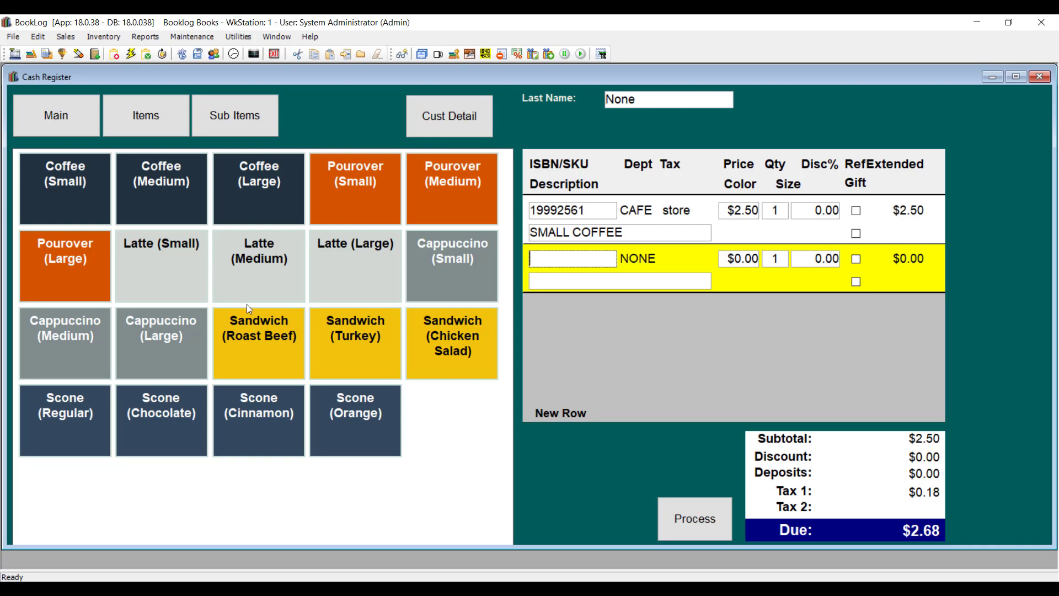
{"action": "left_click", "coordinate": [388, 442]}
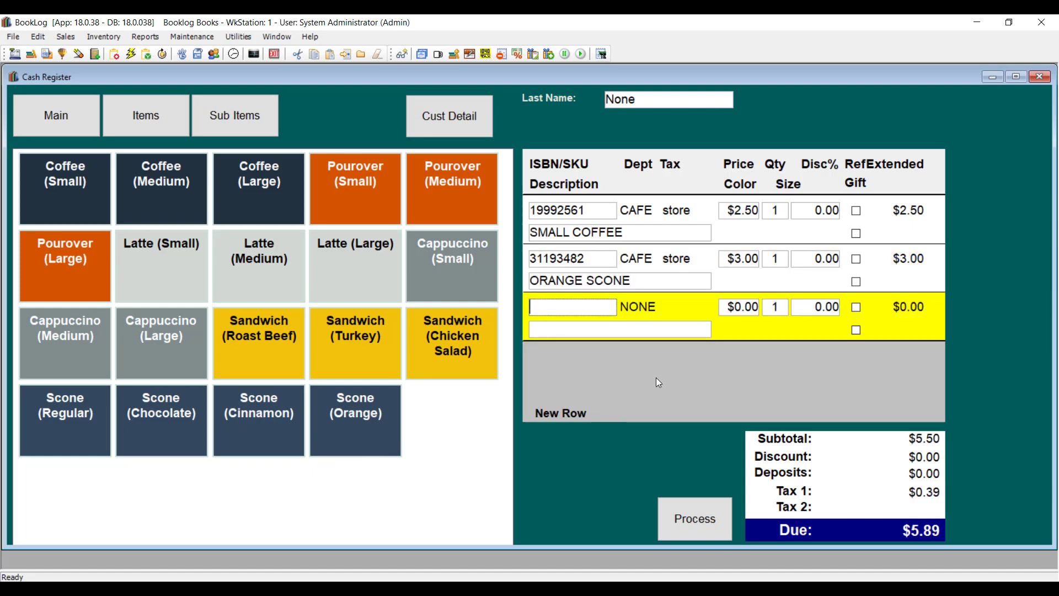
{"action": "left_click", "coordinate": [1040, 77]}
{"action": "left_click", "coordinate": [594, 303]}
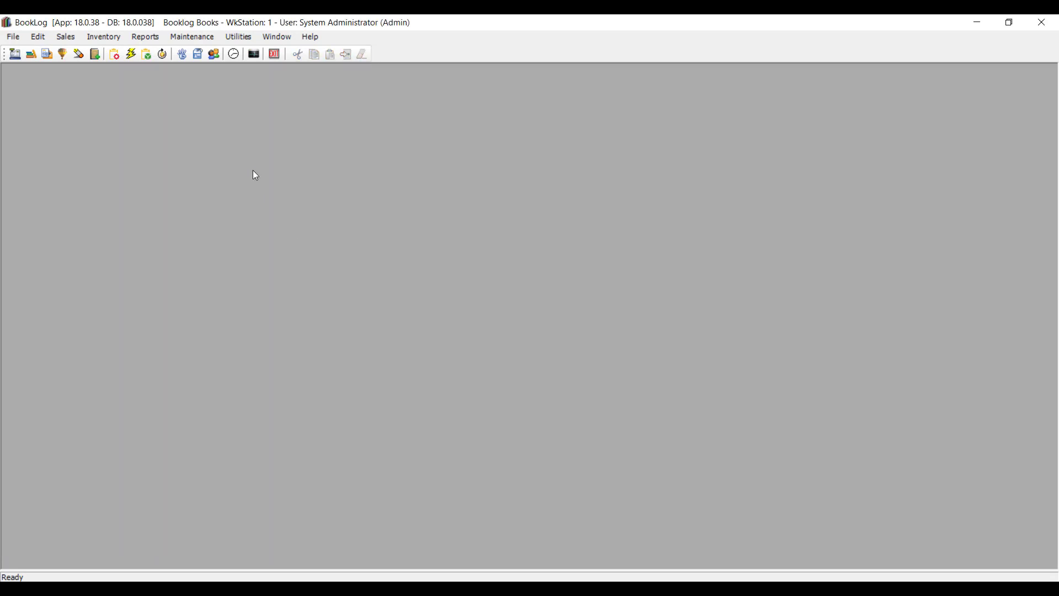
- Open the Touchscreen Item Menu Button Configuration from Maintenance
{"action": "left_click", "coordinate": [209, 40]}
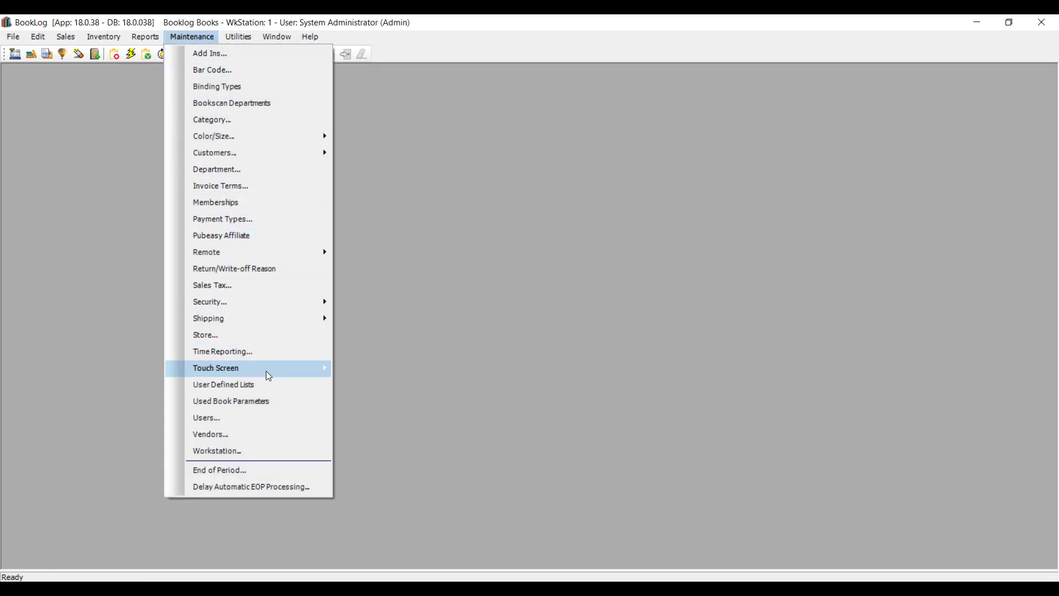
{"action": "mouse_move", "coordinate": [320, 375]}
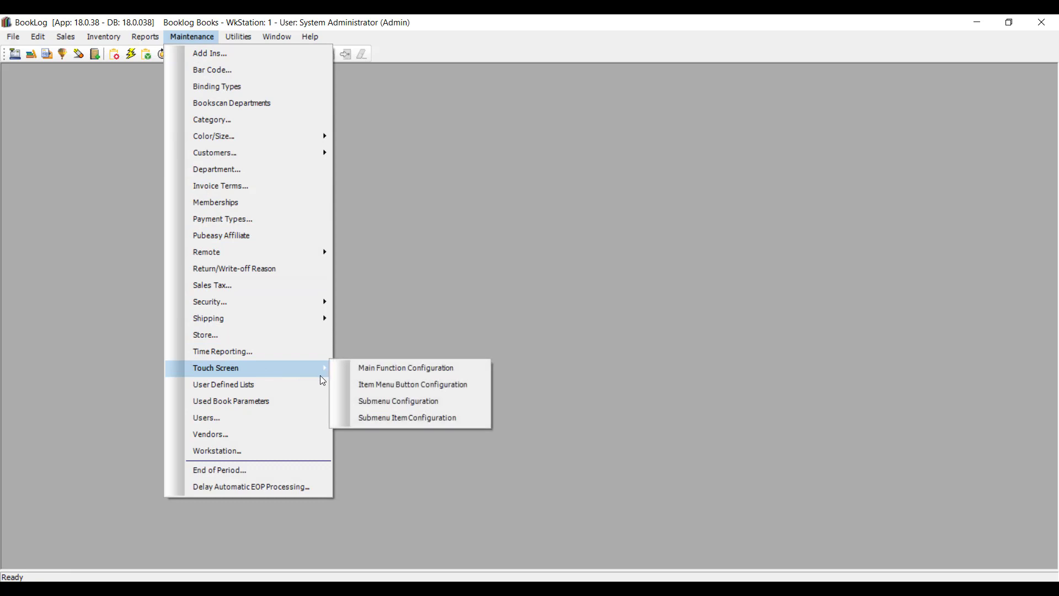
{"action": "left_click", "coordinate": [476, 393]}
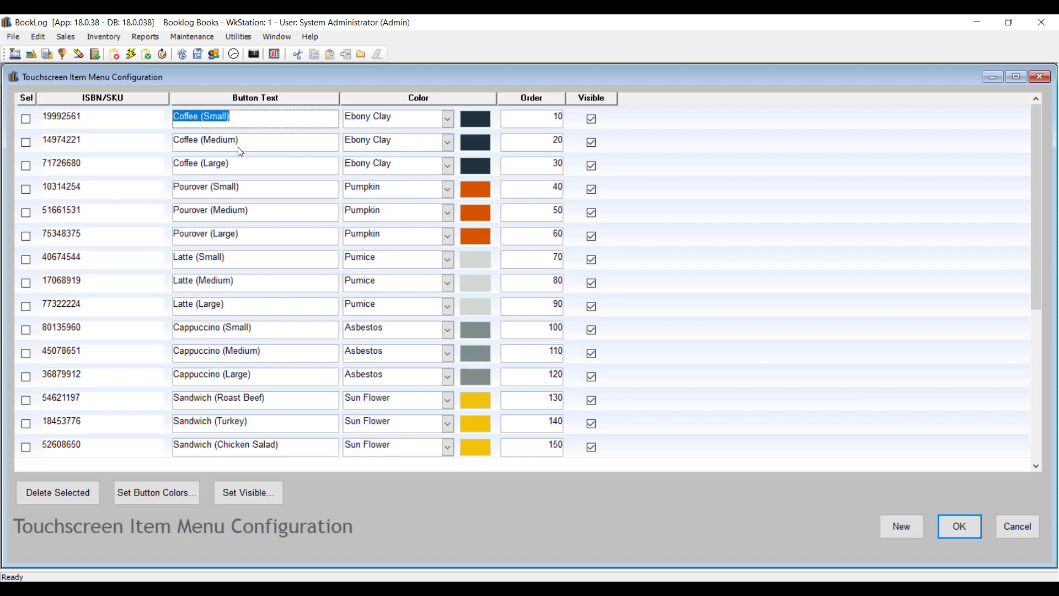
- Add a new item button for SKU 22038170, labelled CHEESE & HERB SCONE
{"action": "left_click", "coordinate": [902, 527]}
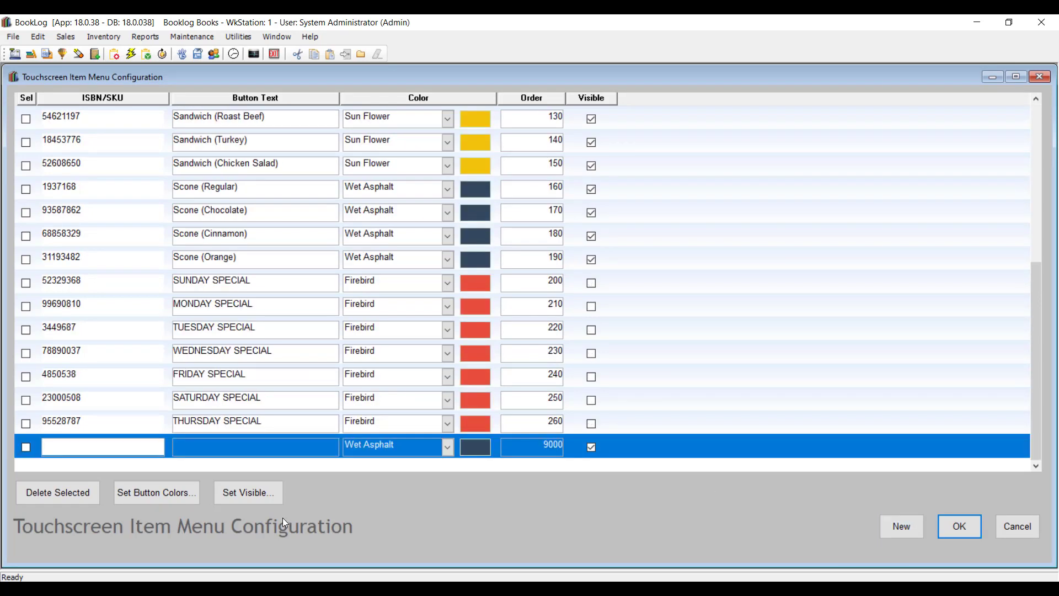
{"action": "type", "text": "22038170"}
{"action": "key", "text": "Tab"}
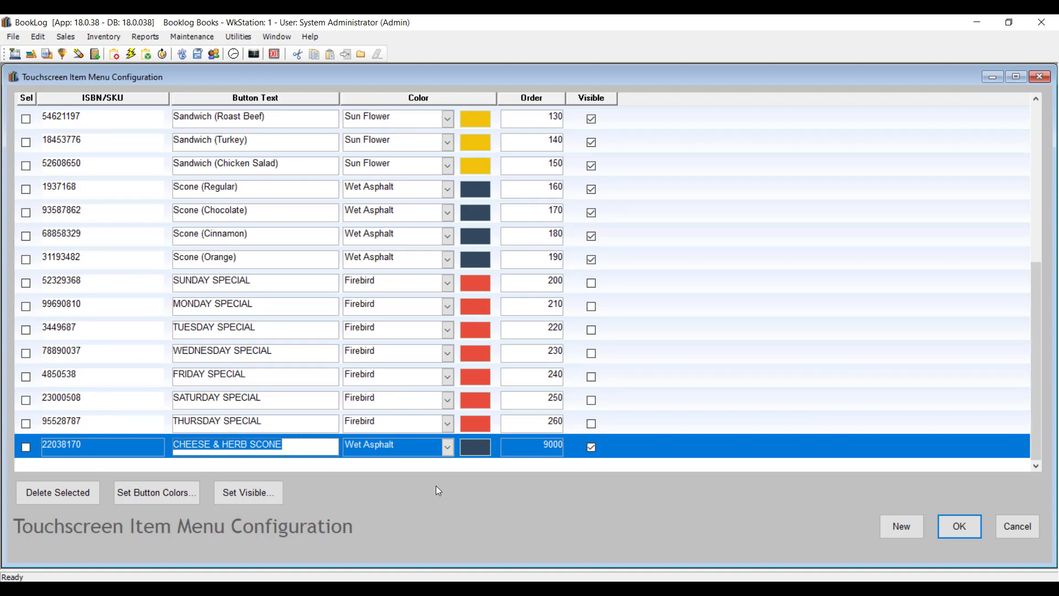
{"action": "left_click", "coordinate": [307, 451]}
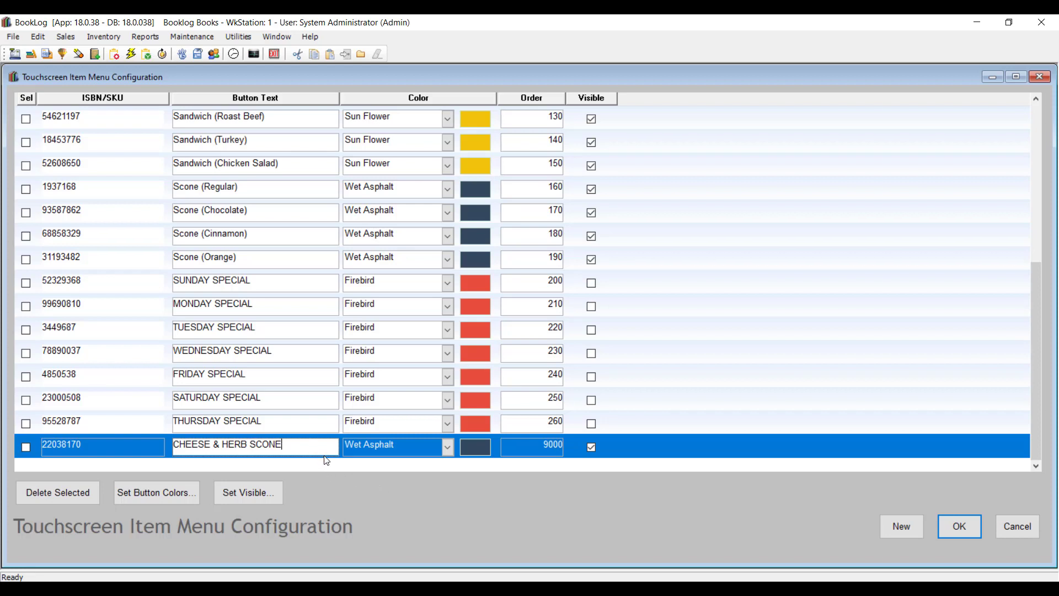
- Colour the new CHEESE & HERB SCONE button Confetti
{"action": "left_click", "coordinate": [447, 448]}
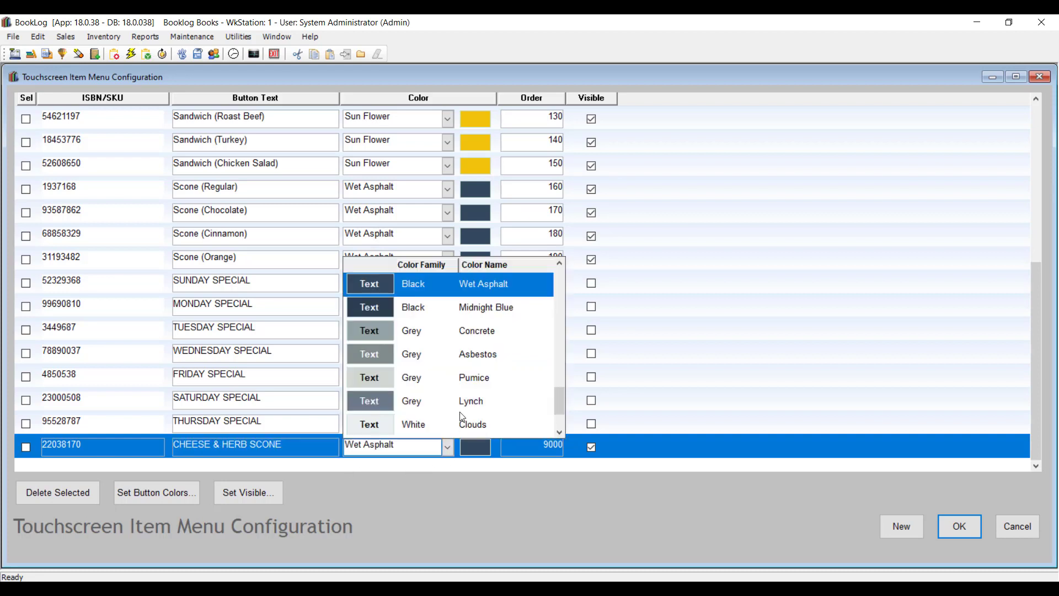
{"action": "left_click_drag", "start_coordinate": [560, 398], "coordinate": [559, 310]}
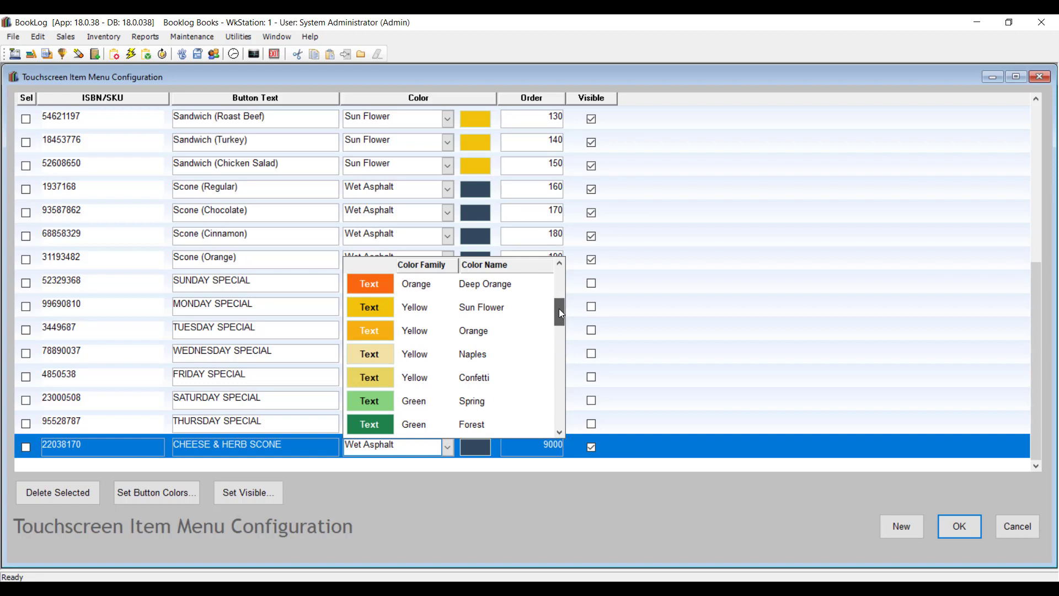
{"action": "left_click", "coordinate": [474, 378]}
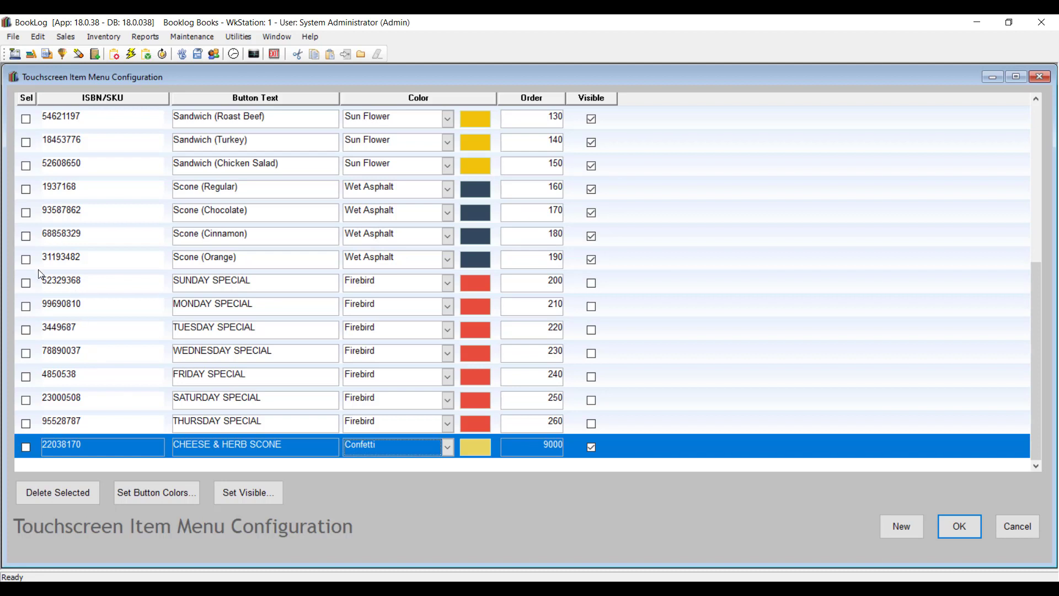
- Mark the Regular, Chocolate, Cinnamon, Orange and Cheese & Herb scones and recolour them Sun Flower
{"action": "left_click", "coordinate": [26, 189]}
{"action": "left_click", "coordinate": [26, 213]}
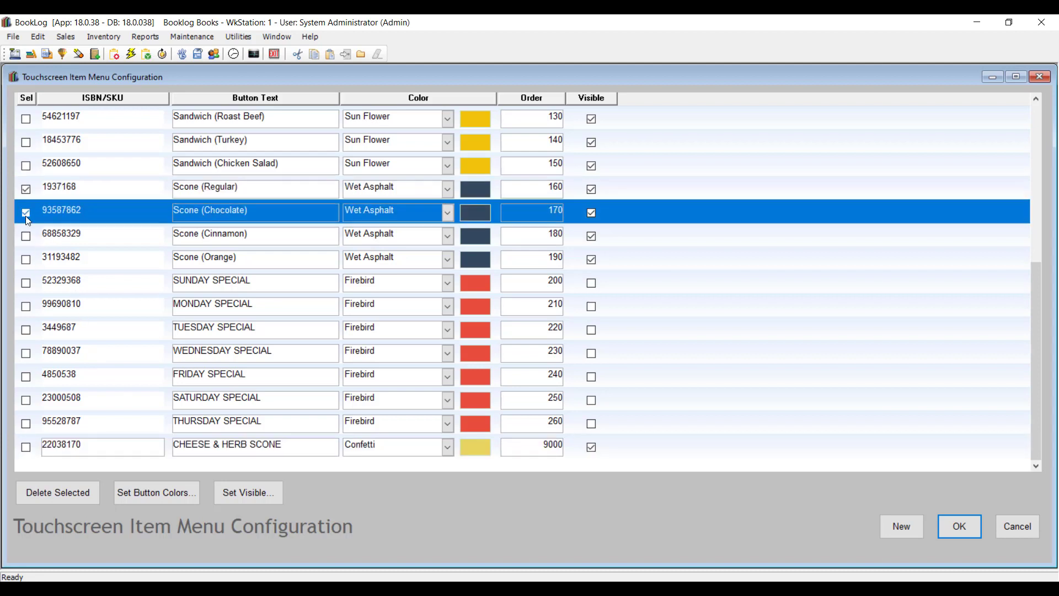
{"action": "left_click", "coordinate": [26, 236]}
{"action": "left_click", "coordinate": [26, 259]}
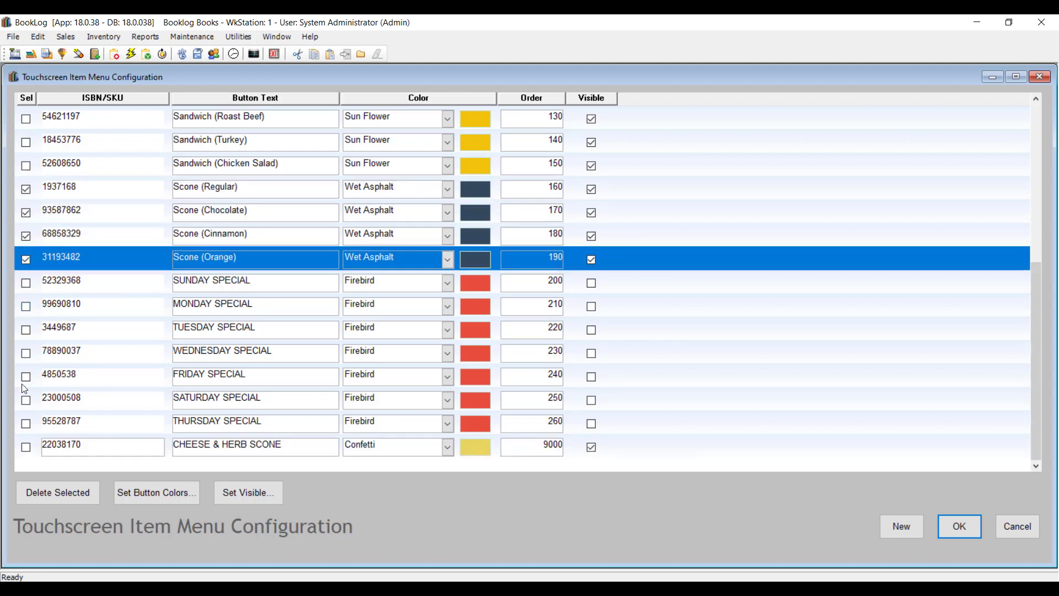
{"action": "left_click", "coordinate": [28, 449]}
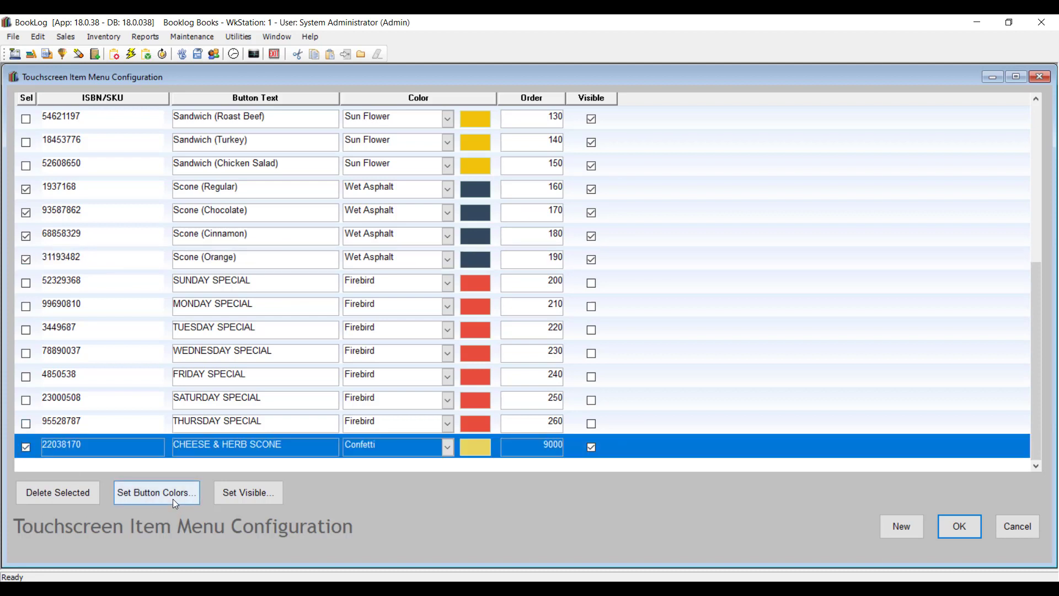
{"action": "left_click", "coordinate": [173, 499]}
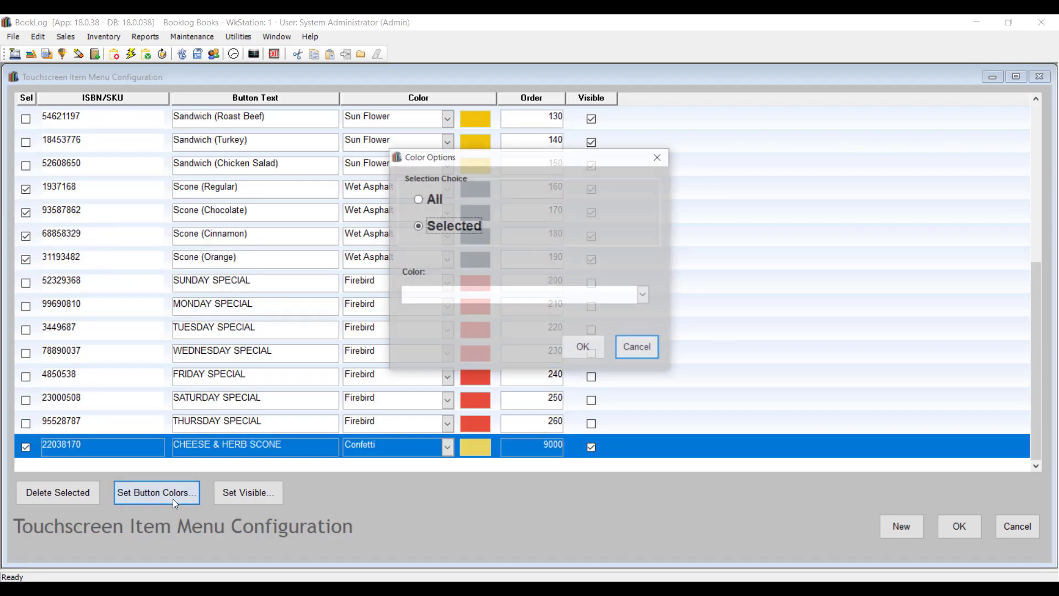
{"action": "left_click", "coordinate": [645, 296]}
{"action": "scroll", "coordinate": [521, 366], "scroll_direction": "down", "scroll_amount": 3}
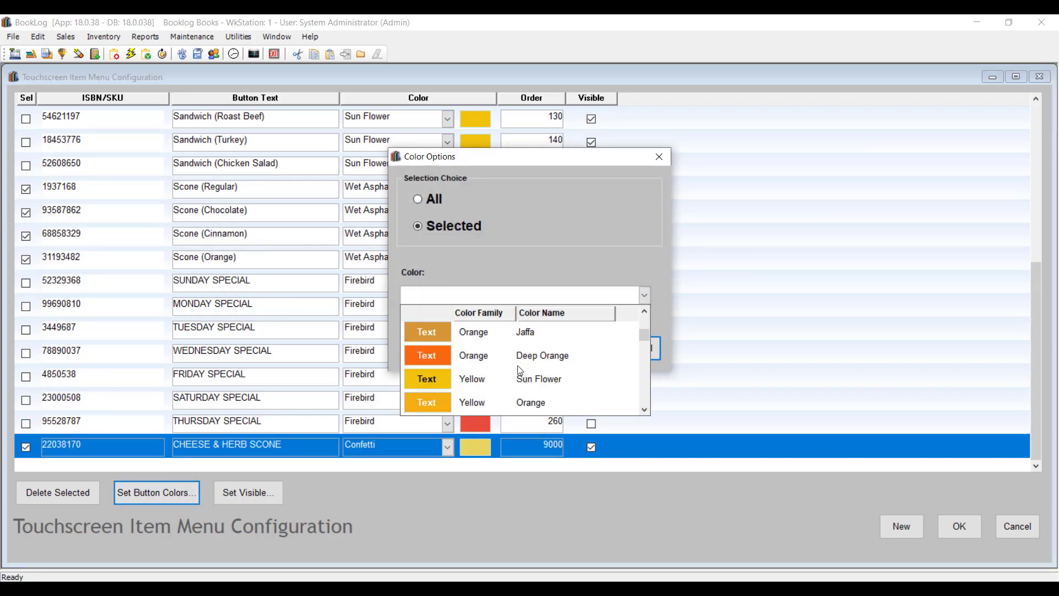
{"action": "left_click", "coordinate": [492, 387]}
{"action": "left_click", "coordinate": [594, 343]}
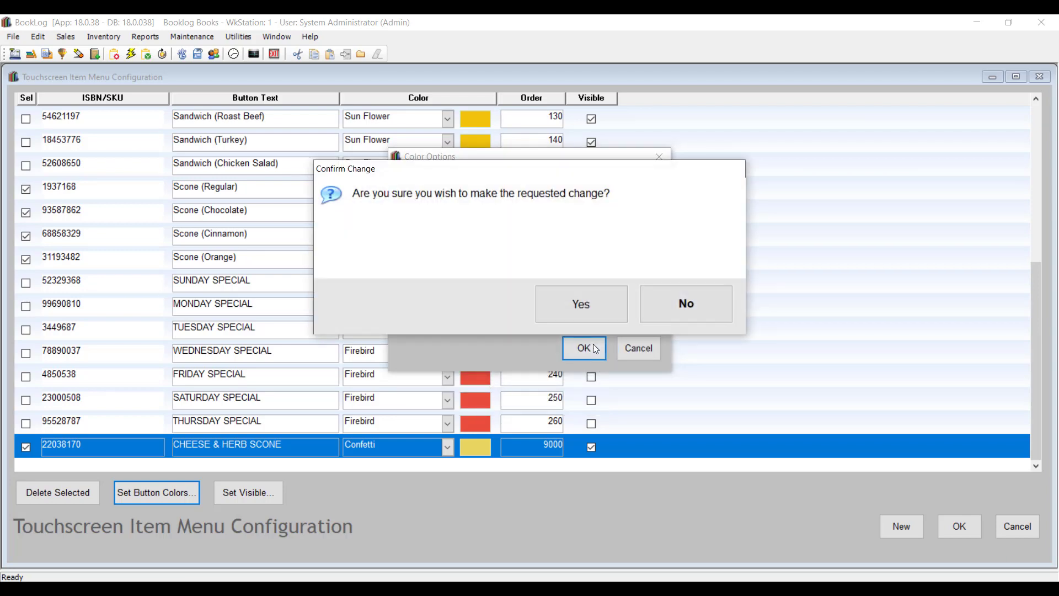
{"action": "left_click", "coordinate": [594, 313]}
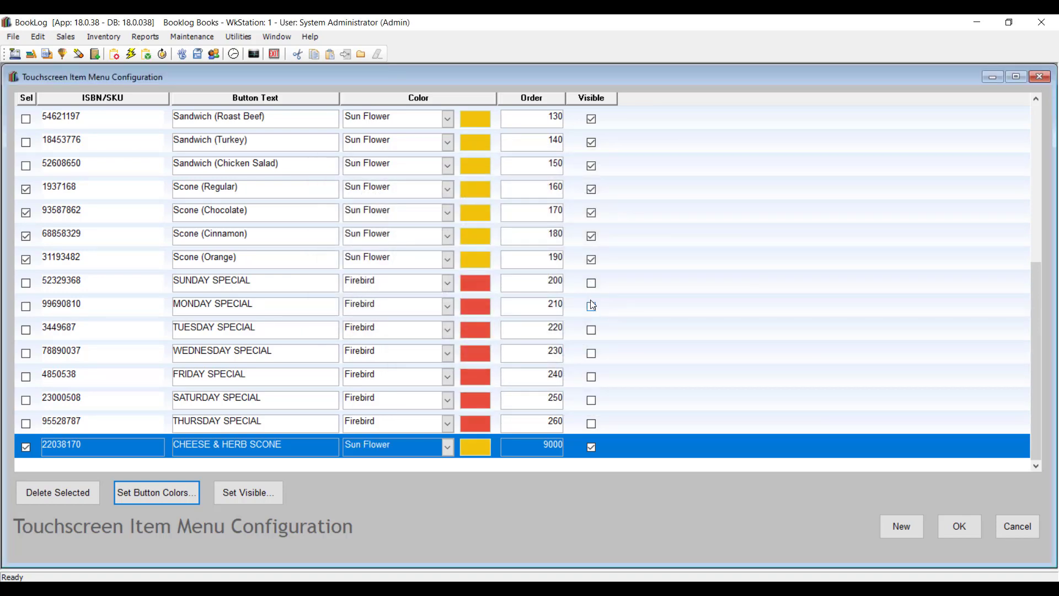
- Mark WEDNESDAY SPECIAL visible and bring up the register's COFFEE submenu items
{"action": "left_click", "coordinate": [592, 353]}
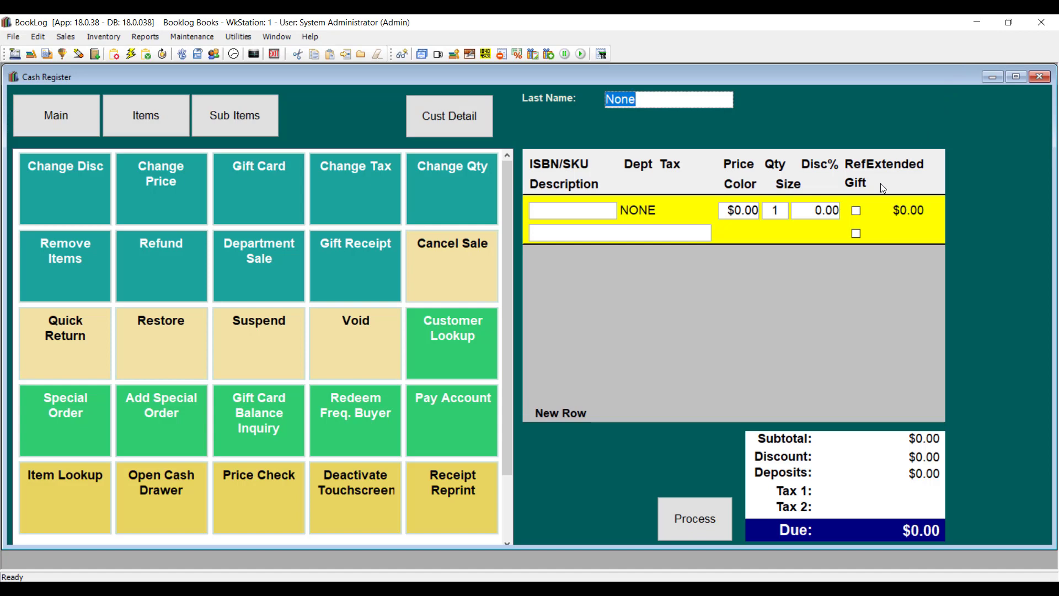
{"action": "left_click", "coordinate": [244, 125]}
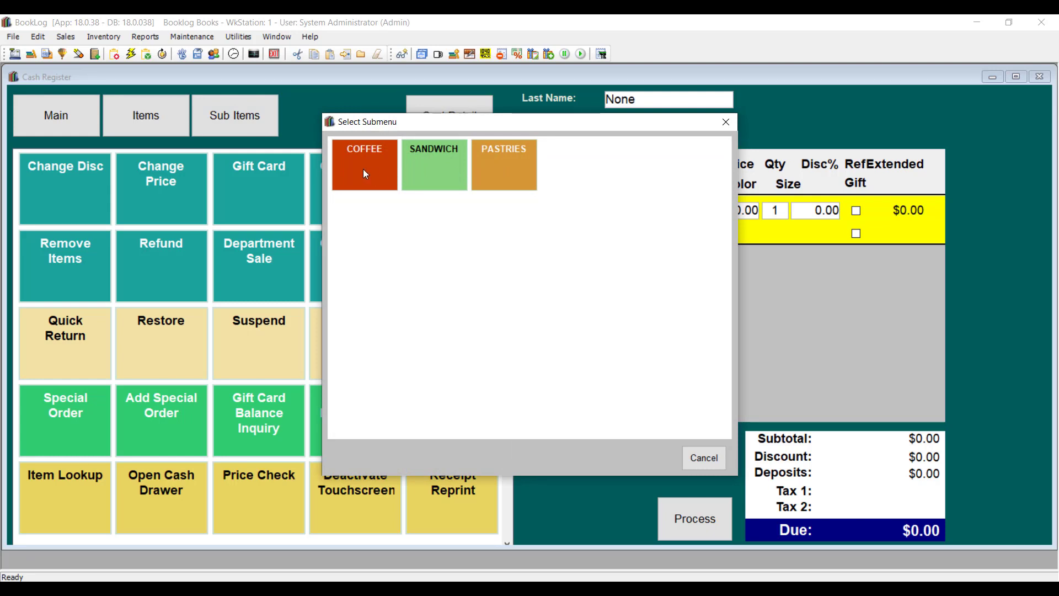
{"action": "left_click", "coordinate": [364, 173]}
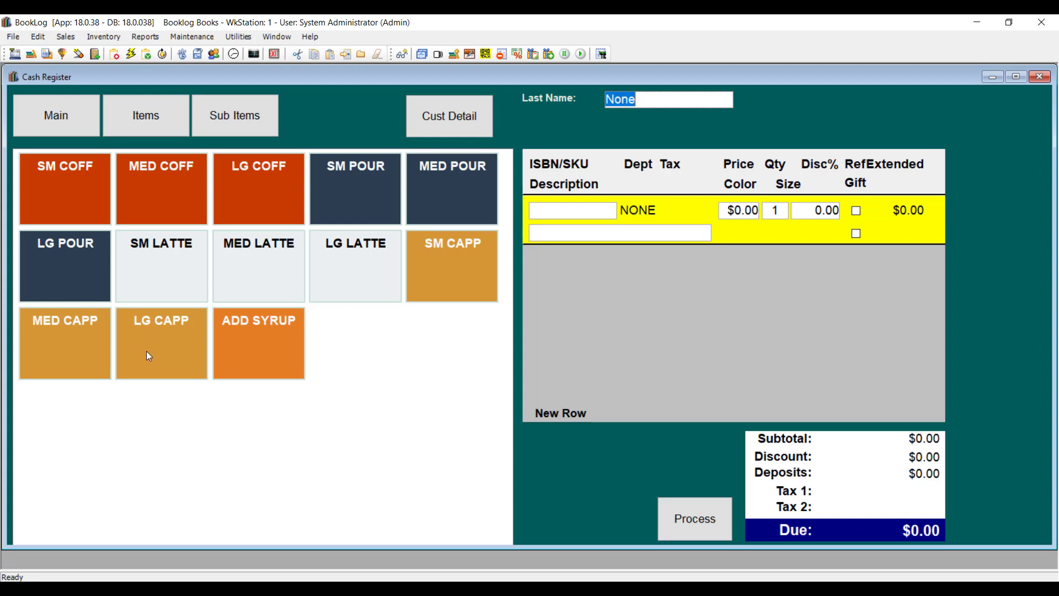
- Ring up a Small Latte with Add Syrup ($5.36), then cancel the test sale
{"action": "left_click", "coordinate": [176, 251]}
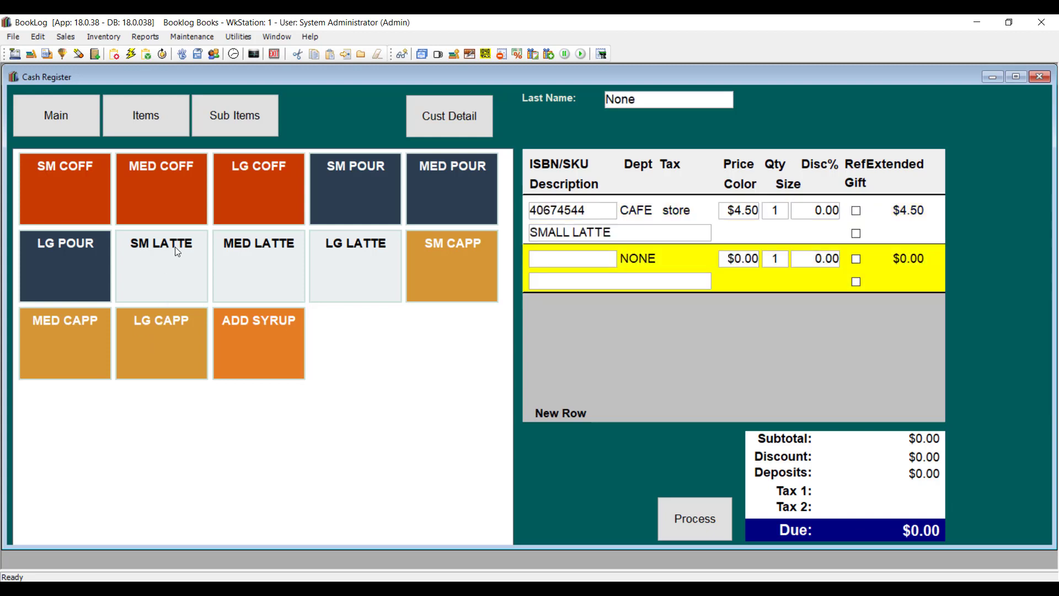
{"action": "left_click", "coordinate": [255, 346]}
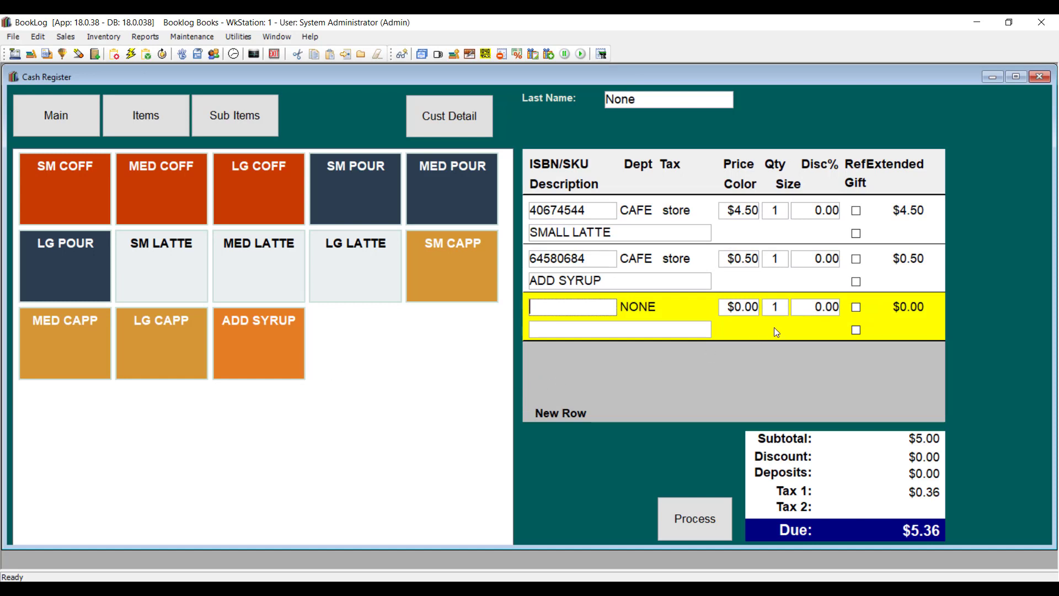
{"action": "left_click", "coordinate": [1045, 79]}
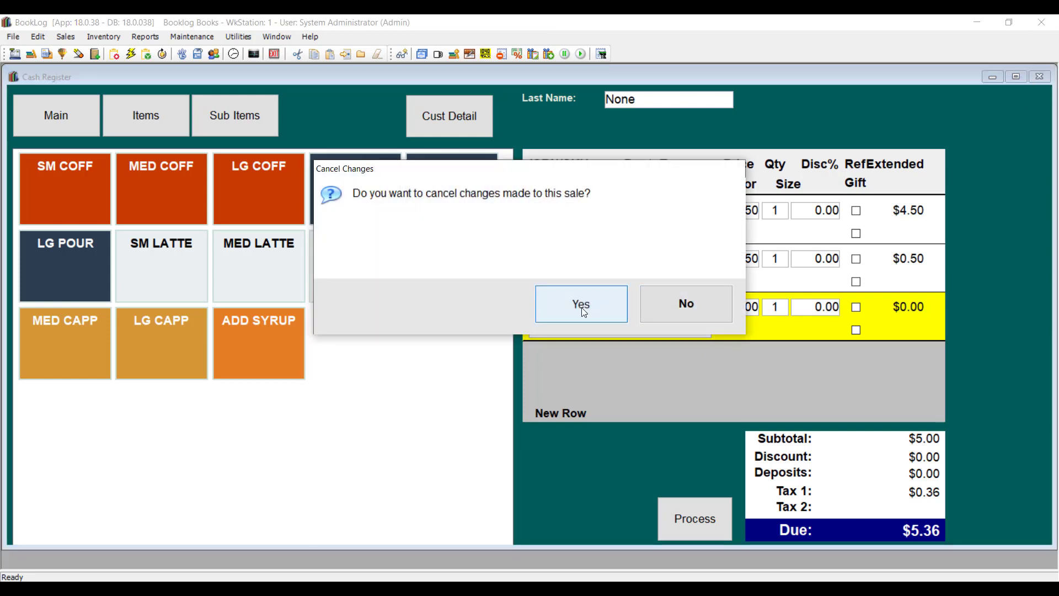
{"action": "left_click", "coordinate": [582, 304]}
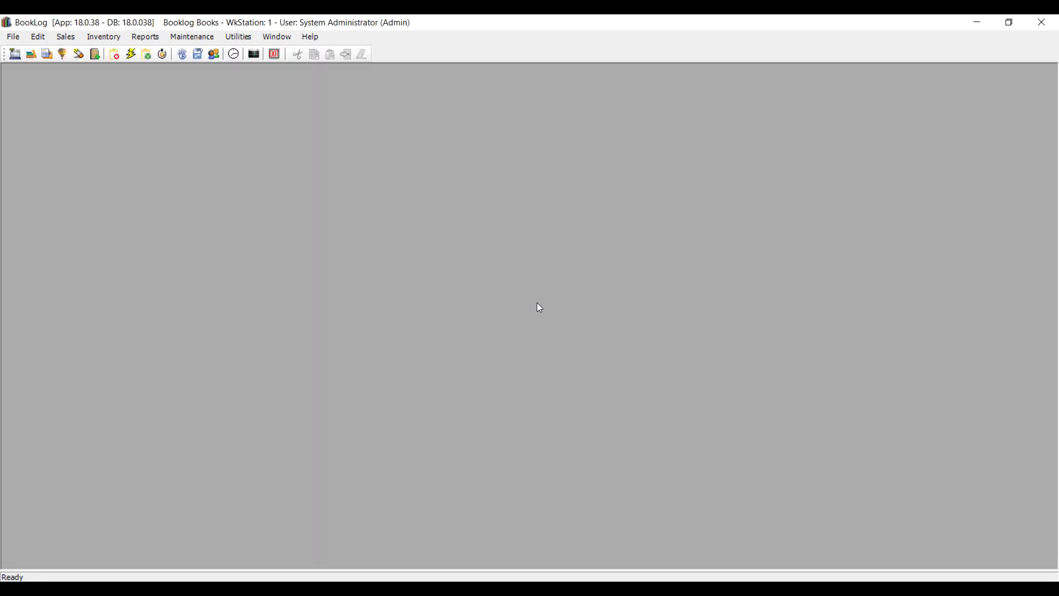
{"action": "left_click", "coordinate": [192, 37]}
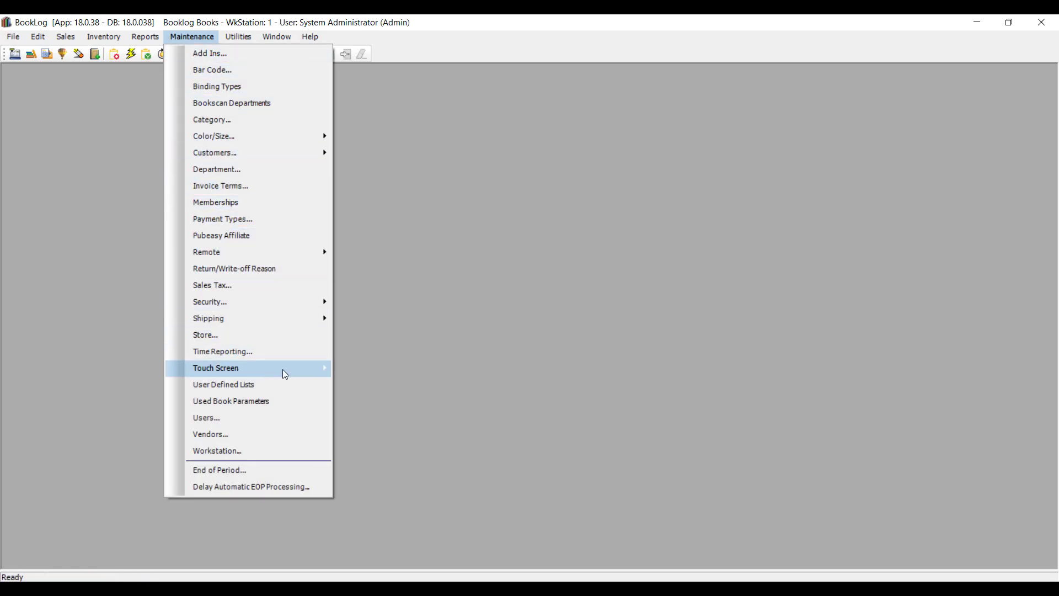
{"action": "mouse_move", "coordinate": [284, 375]}
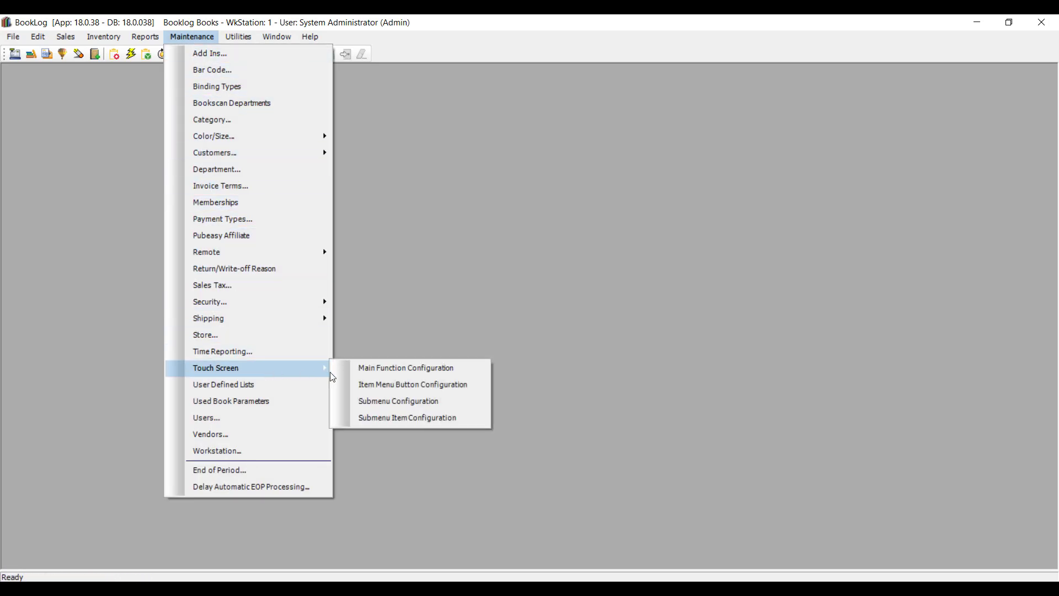
{"action": "left_click", "coordinate": [472, 412]}
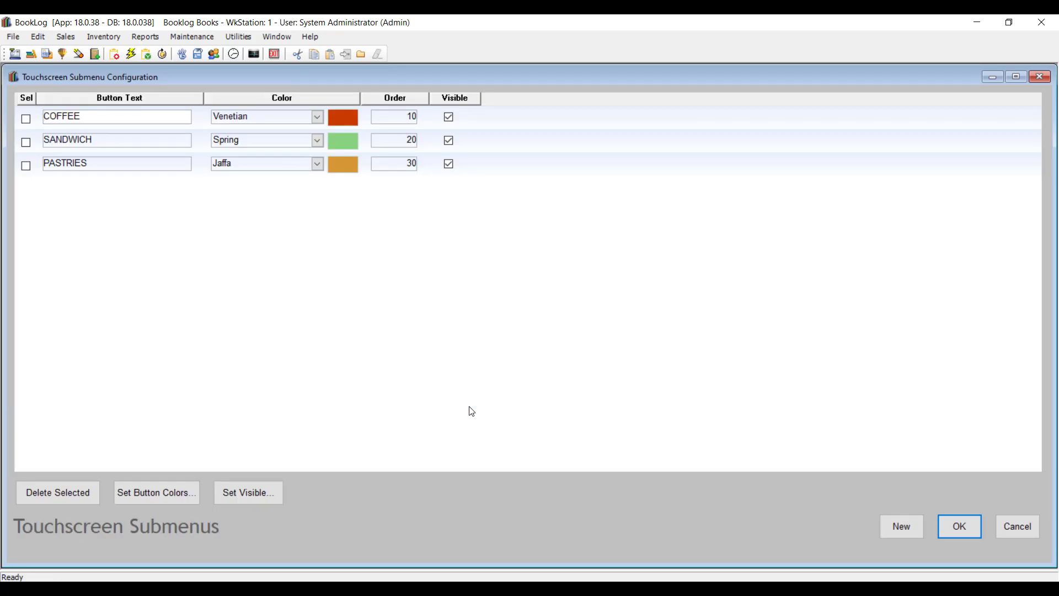
{"action": "left_click", "coordinate": [909, 534]}
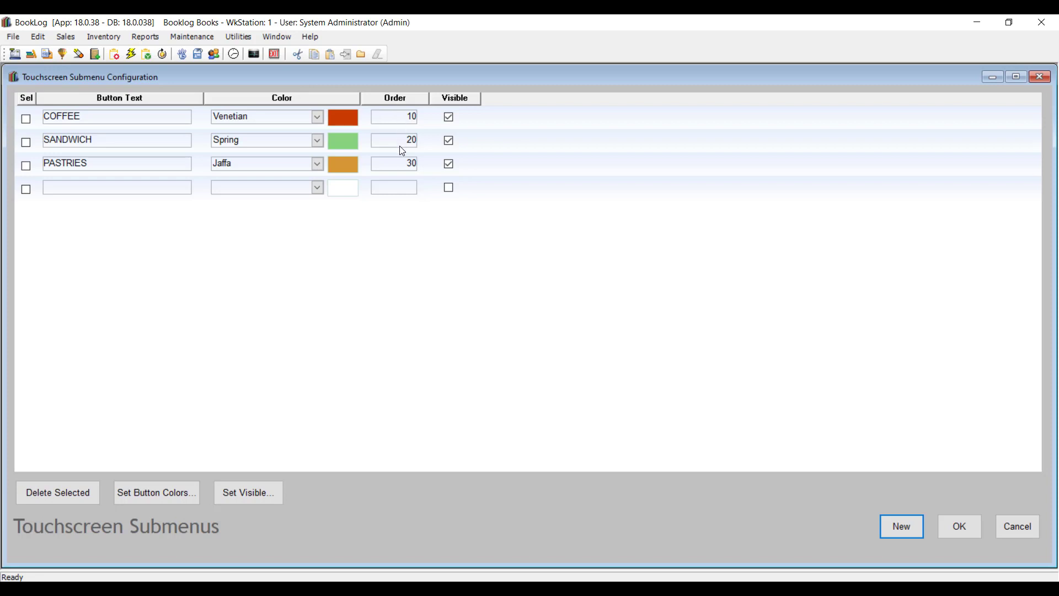
{"action": "left_click", "coordinate": [1031, 524]}
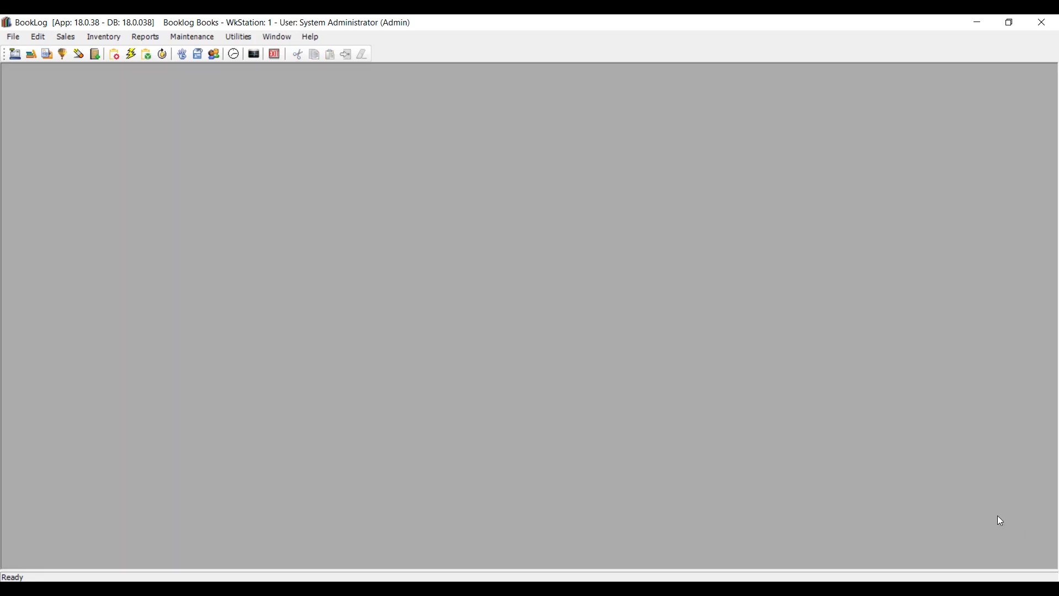
- Add a new item row in the Submenu Item Configuration grid
{"action": "left_click", "coordinate": [206, 41]}
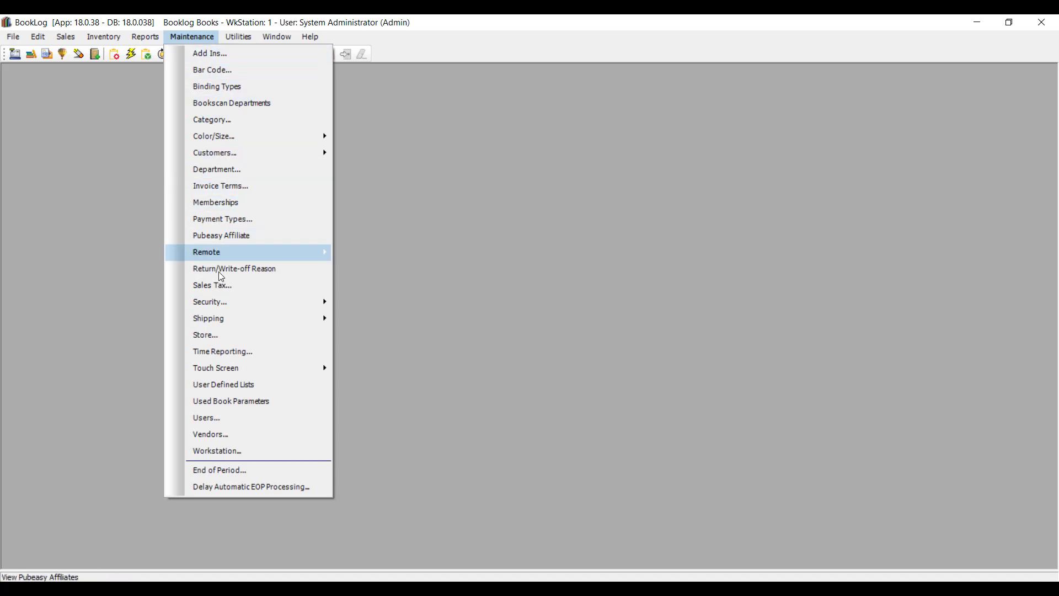
{"action": "mouse_move", "coordinate": [297, 369]}
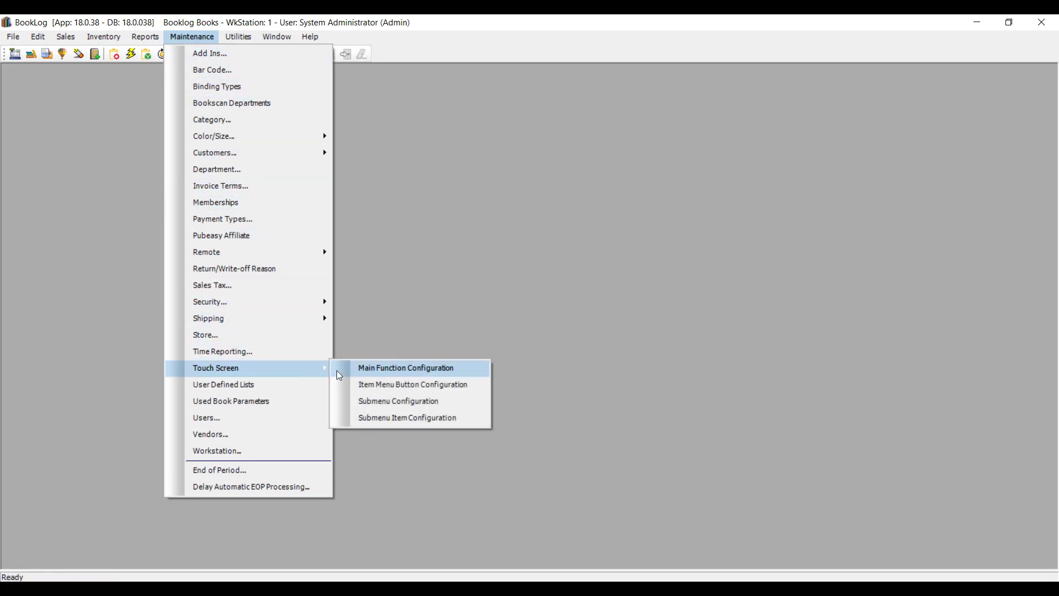
{"action": "left_click", "coordinate": [477, 422]}
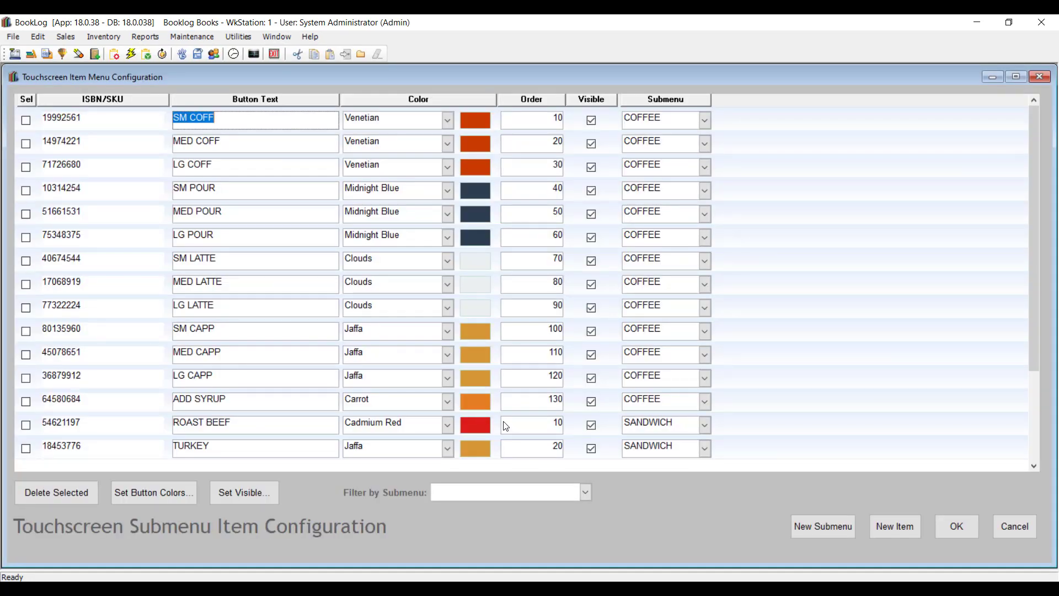
{"action": "scroll", "coordinate": [768, 375], "scroll_direction": "down", "scroll_amount": 1}
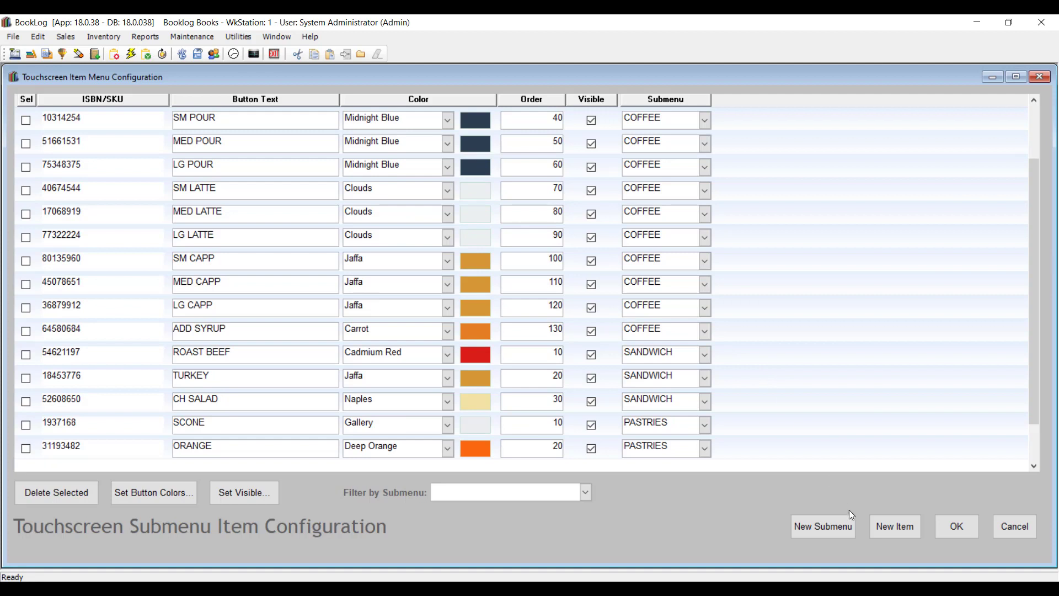
{"action": "left_click", "coordinate": [892, 528]}
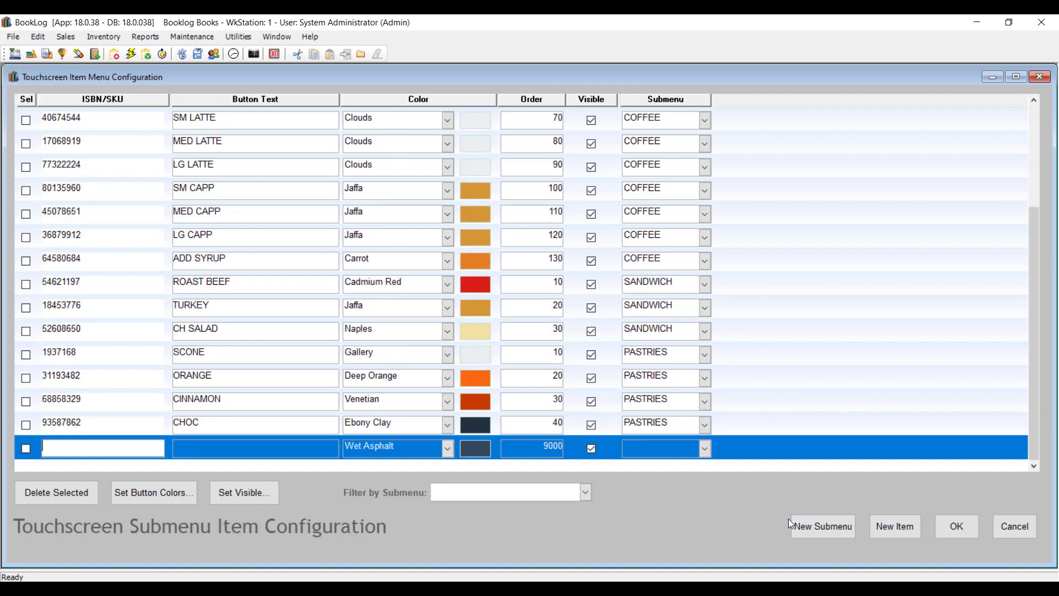
- Name the new item CHIPS, colour it Pumice, and assign it to the SANDWICH submenu
{"action": "key", "text": "Tab"}
{"action": "type", "text": "CHIPS"}
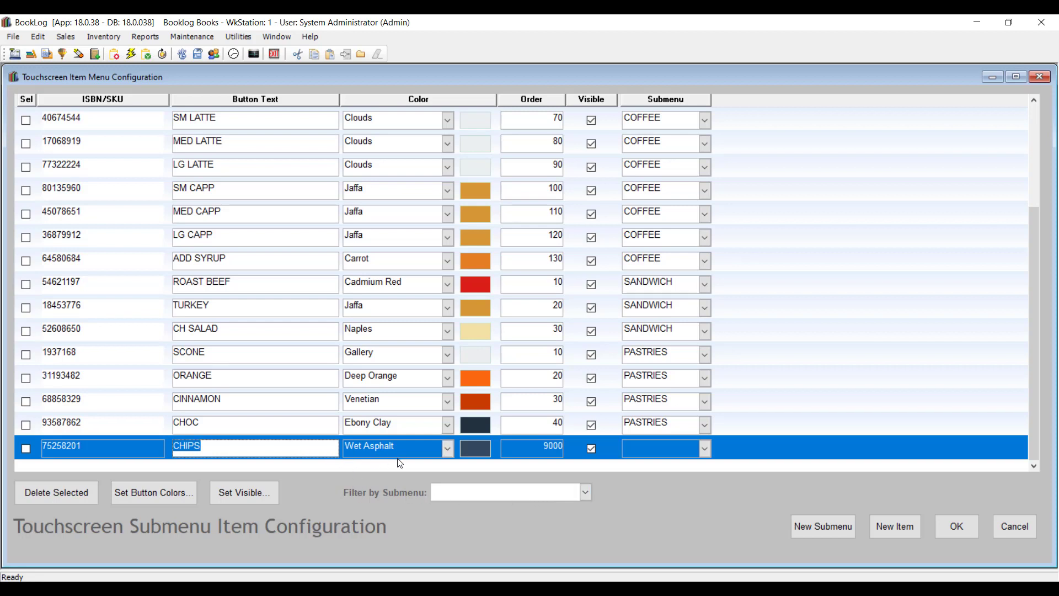
{"action": "left_click", "coordinate": [447, 450]}
{"action": "scroll", "coordinate": [452, 422], "scroll_direction": "down", "scroll_amount": 1}
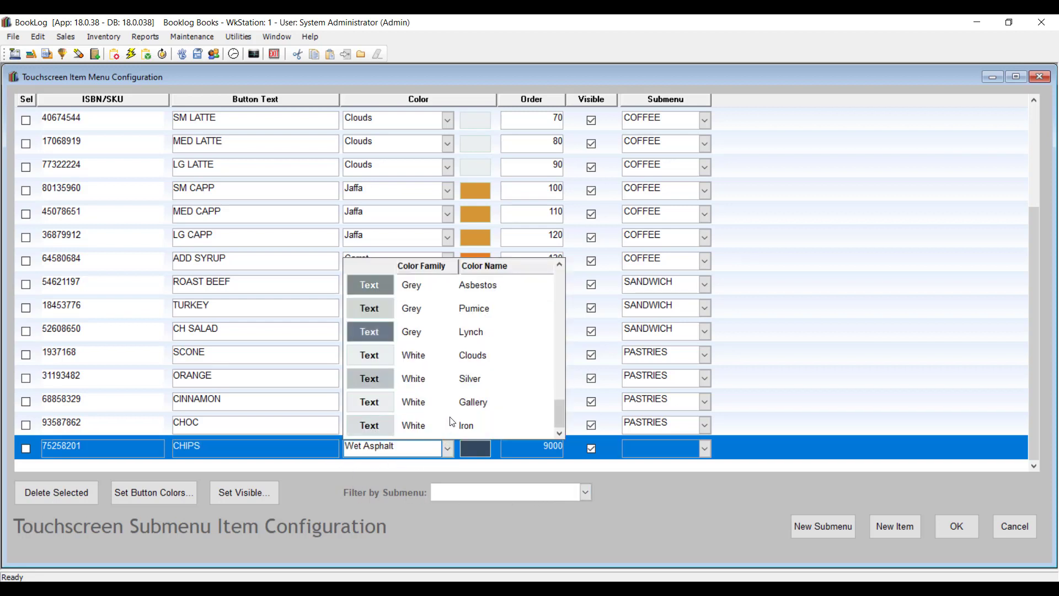
{"action": "left_click", "coordinate": [436, 318]}
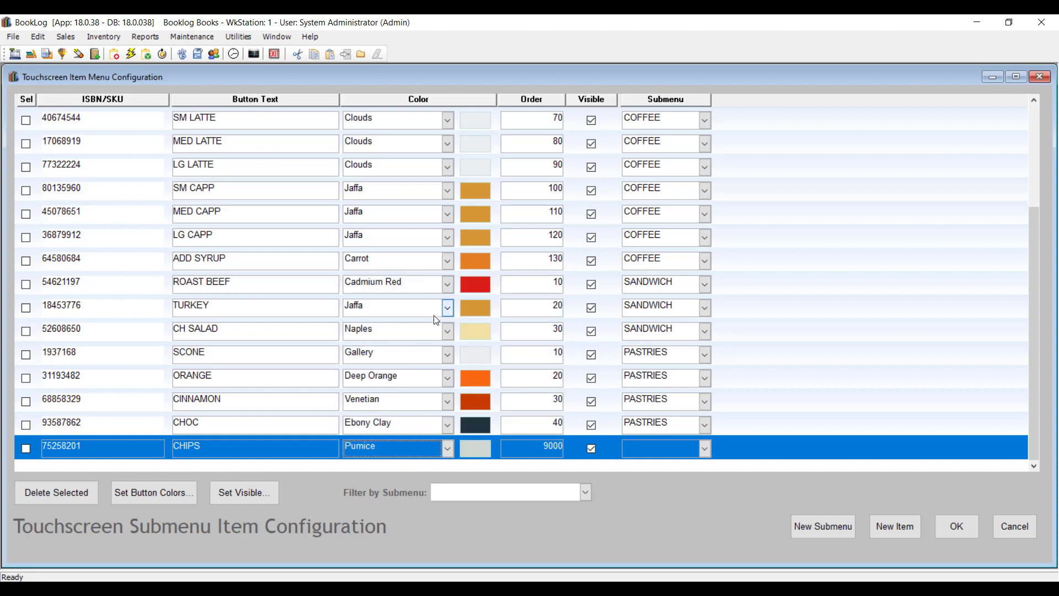
{"action": "left_click", "coordinate": [705, 447]}
{"action": "left_click", "coordinate": [674, 502]}
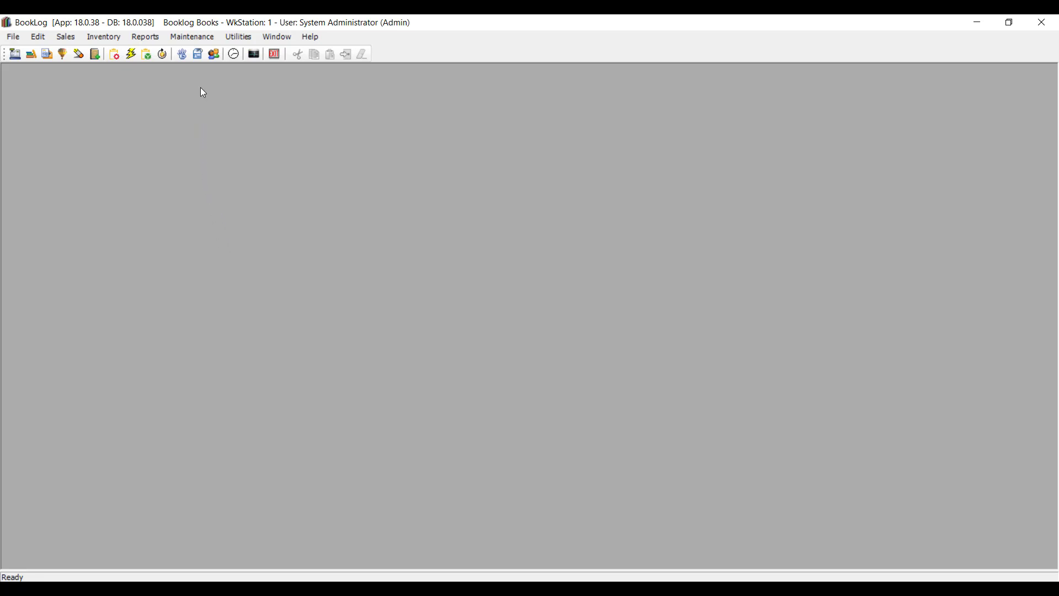
- Set Register 1's default menu to Main, keeping touchscreen sizing at Winsize
{"action": "left_click", "coordinate": [204, 37]}
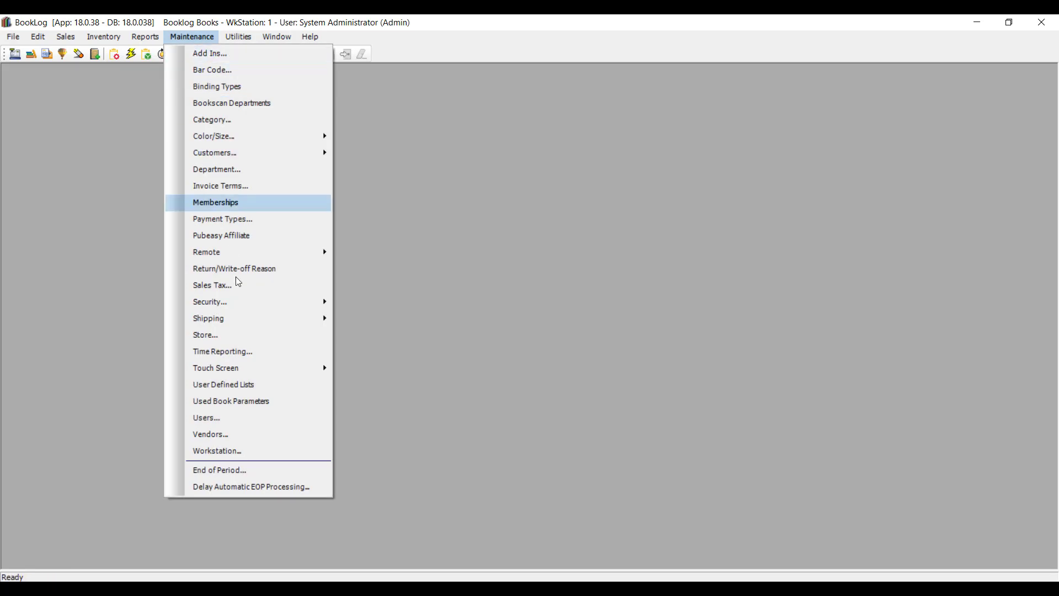
{"action": "left_click", "coordinate": [295, 455]}
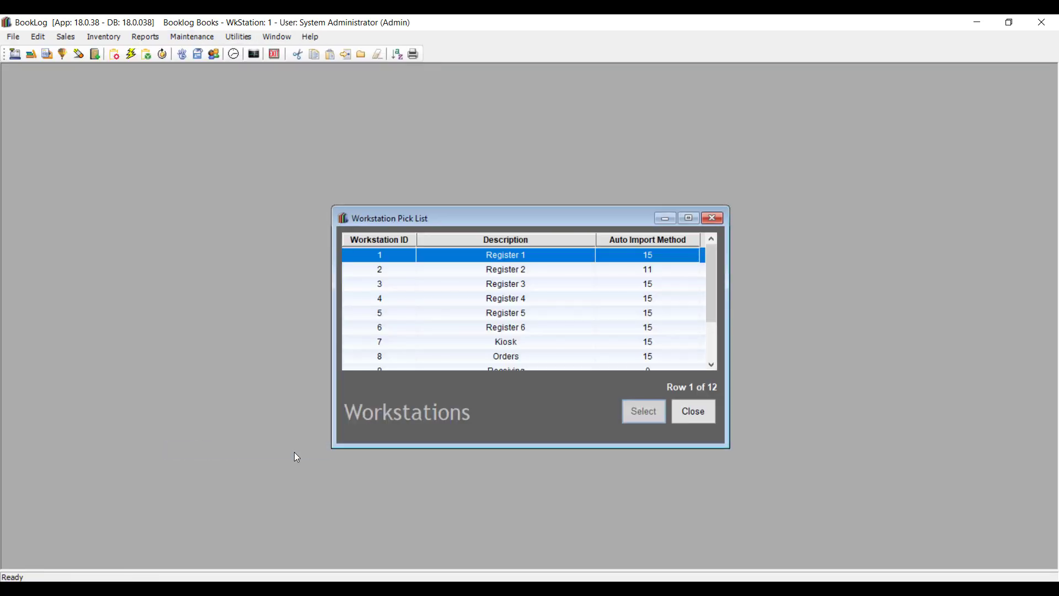
{"action": "double_click", "coordinate": [540, 258]}
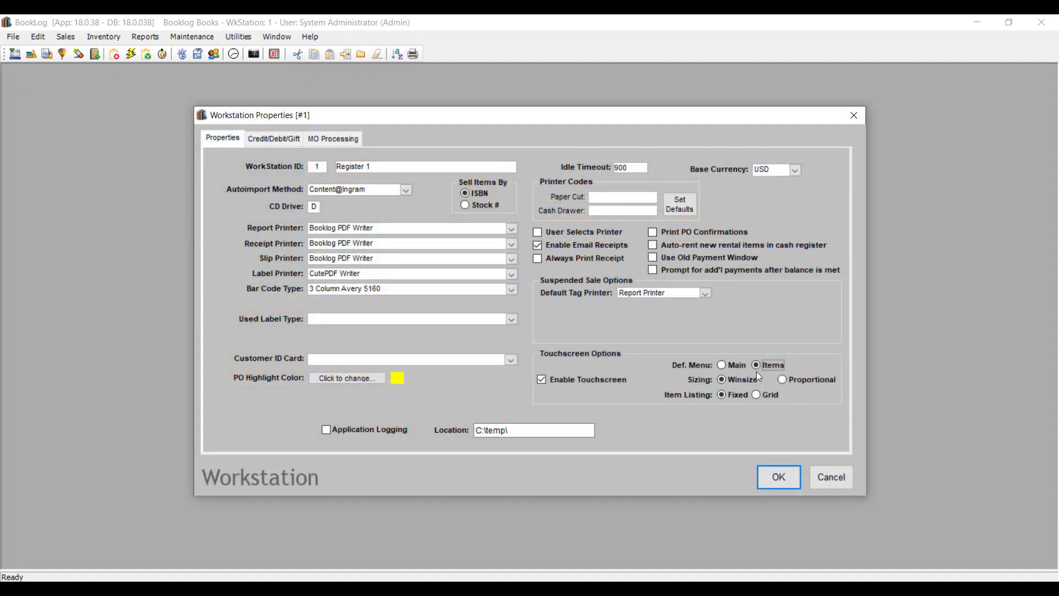
{"action": "left_click", "coordinate": [724, 365]}
{"action": "left_click", "coordinate": [783, 380]}
{"action": "left_click", "coordinate": [722, 380]}
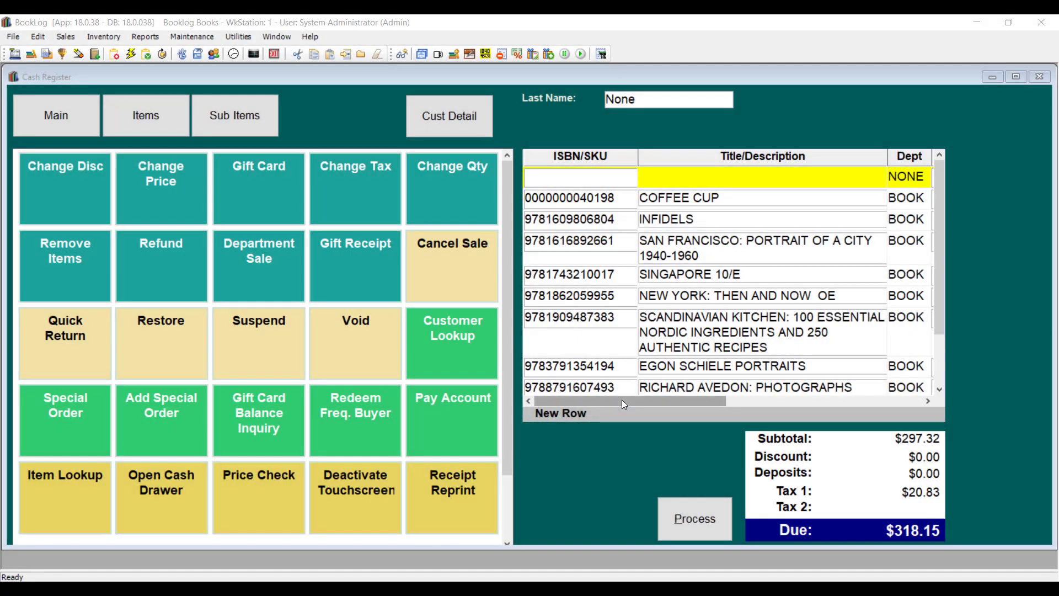
- Sort the sale lines by title, then attach a customer by last name and view the search results
{"action": "left_click_drag", "start_coordinate": [621, 399], "coordinate": [600, 411]}
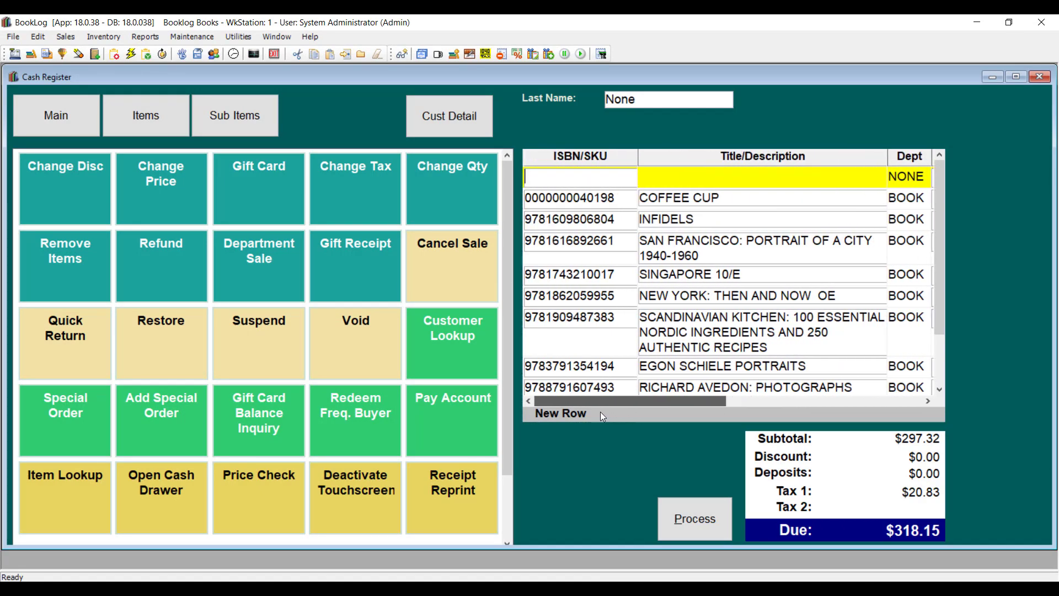
{"action": "left_click", "coordinate": [747, 161]}
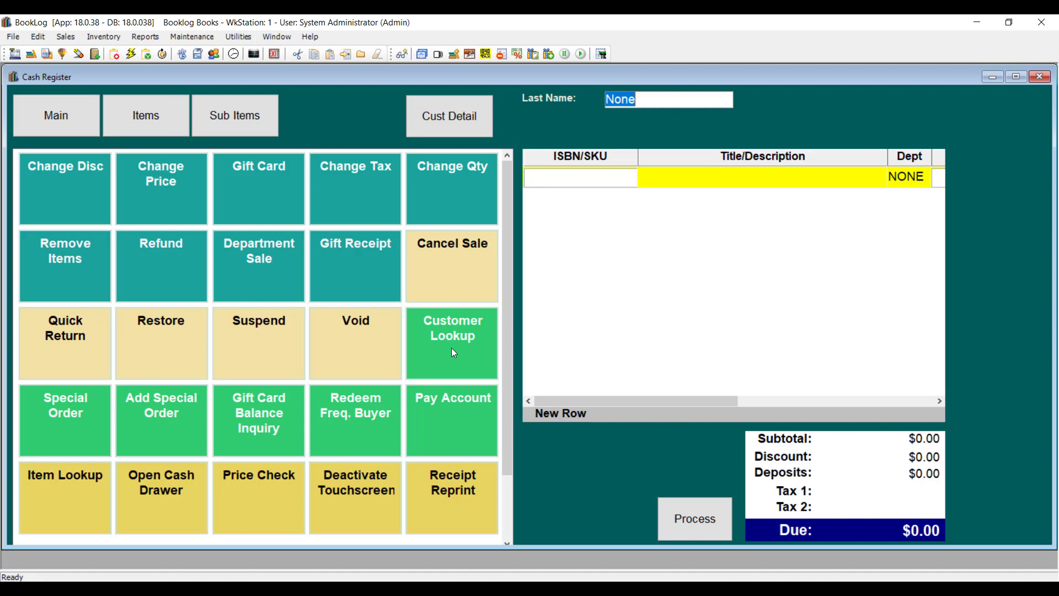
{"action": "type", "text": "Boggs"}
{"action": "key", "text": "Return"}
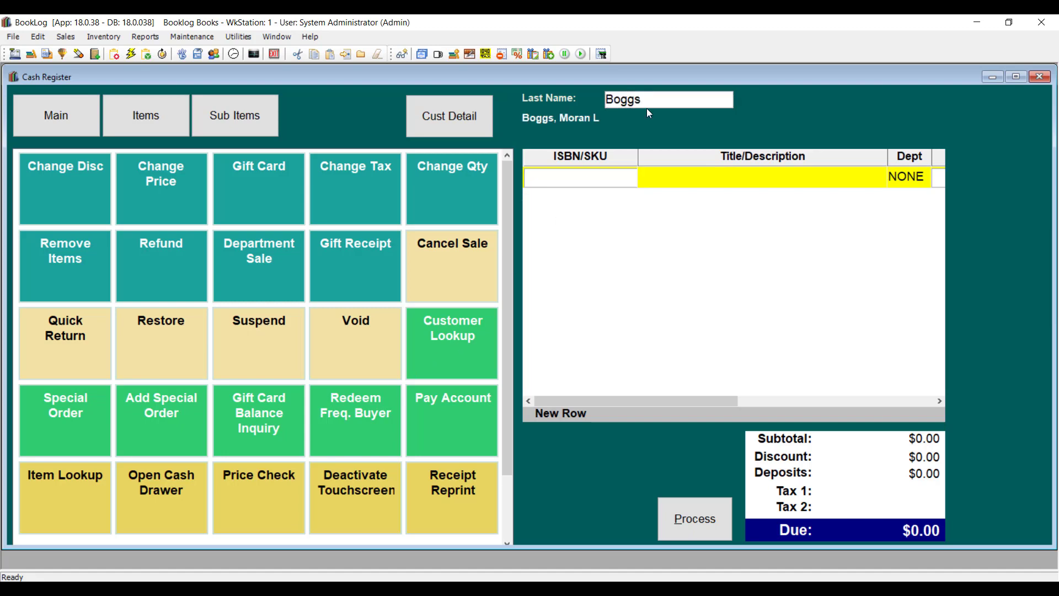
{"action": "left_click", "coordinate": [457, 352]}
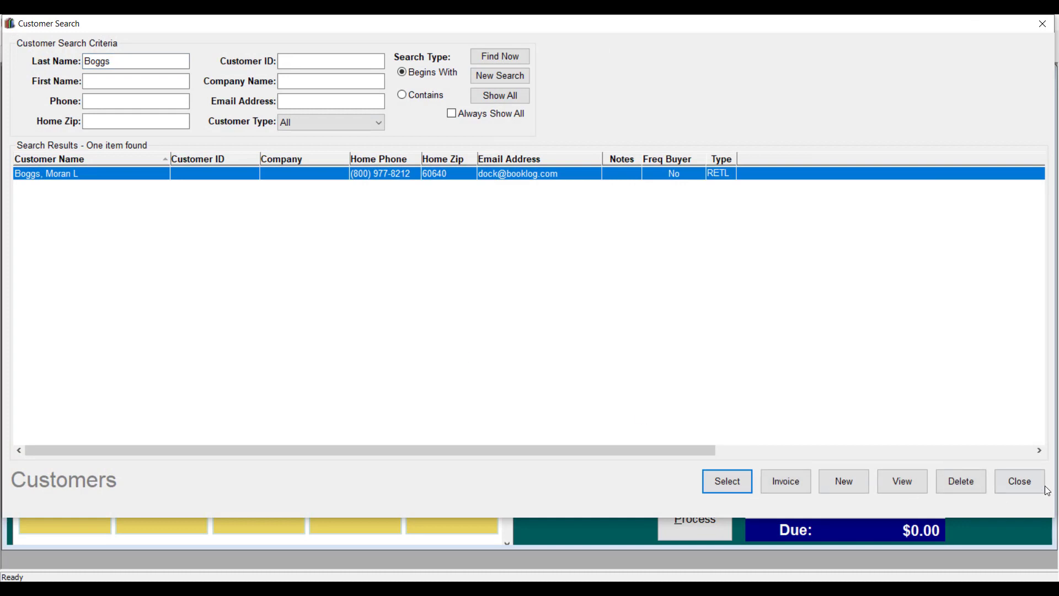
- Add a Medium Coffee to the customer's sale from the cafe item buttons
{"action": "left_click", "coordinate": [1027, 483]}
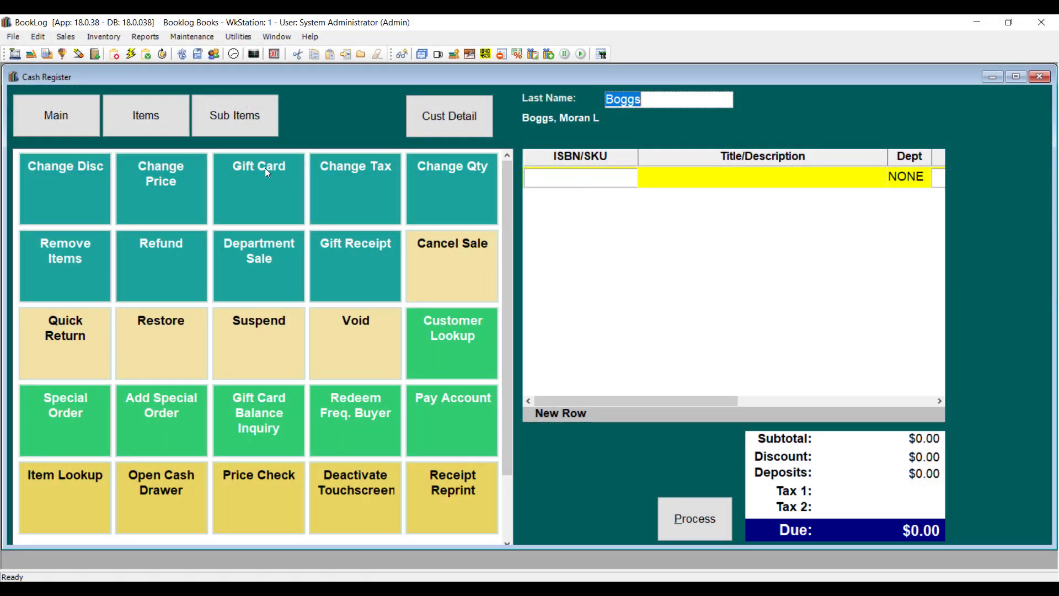
{"action": "left_click", "coordinate": [143, 128]}
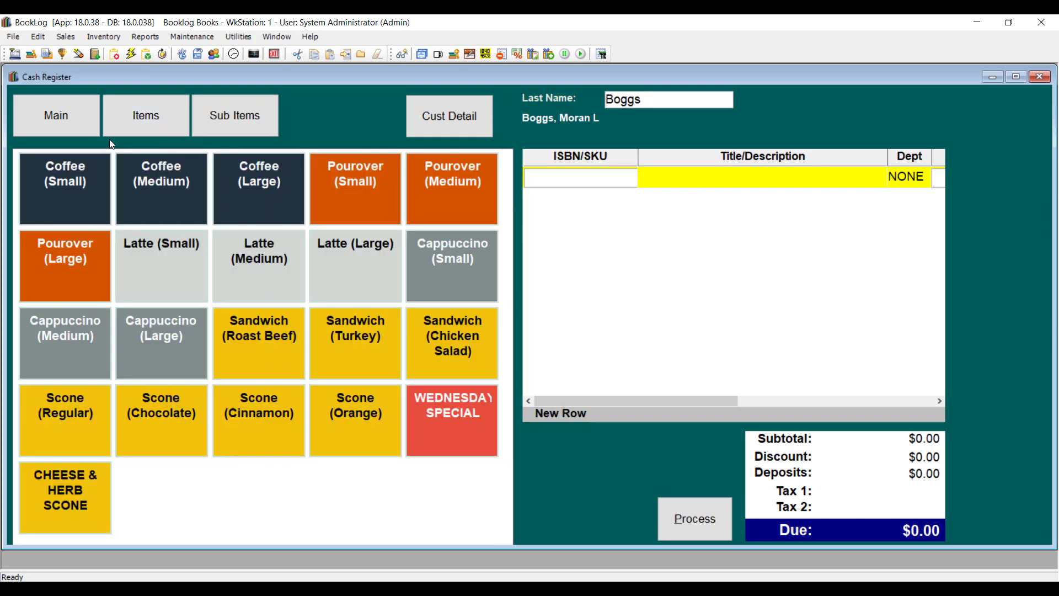
{"action": "left_click", "coordinate": [143, 185]}
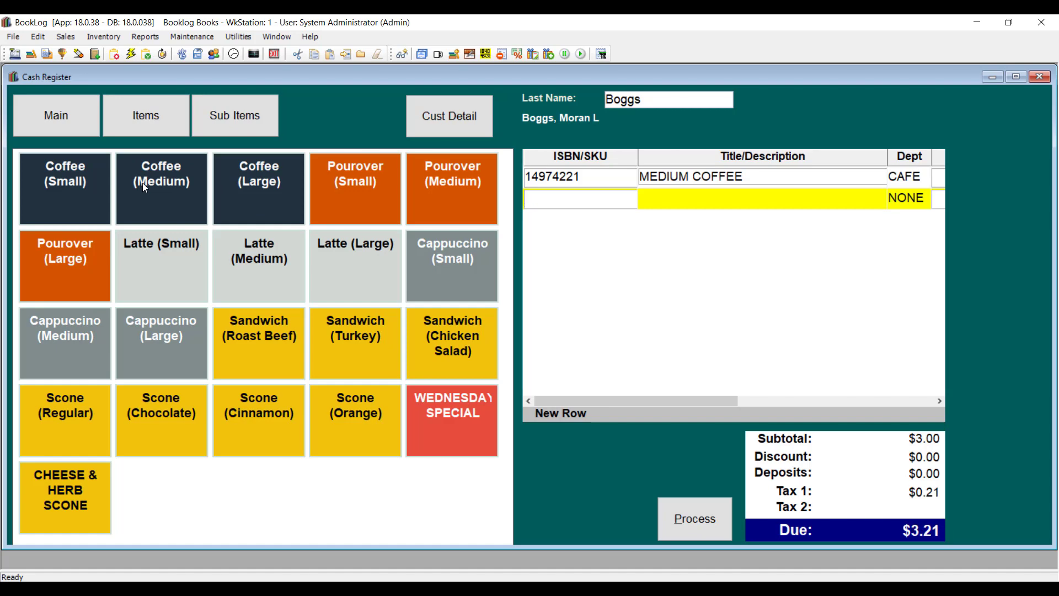
{"action": "left_click", "coordinate": [71, 127]}
- Check and cancel Change Disc, Change Price and Change Qty, then start payment for $3.21
{"action": "left_click", "coordinate": [76, 189]}
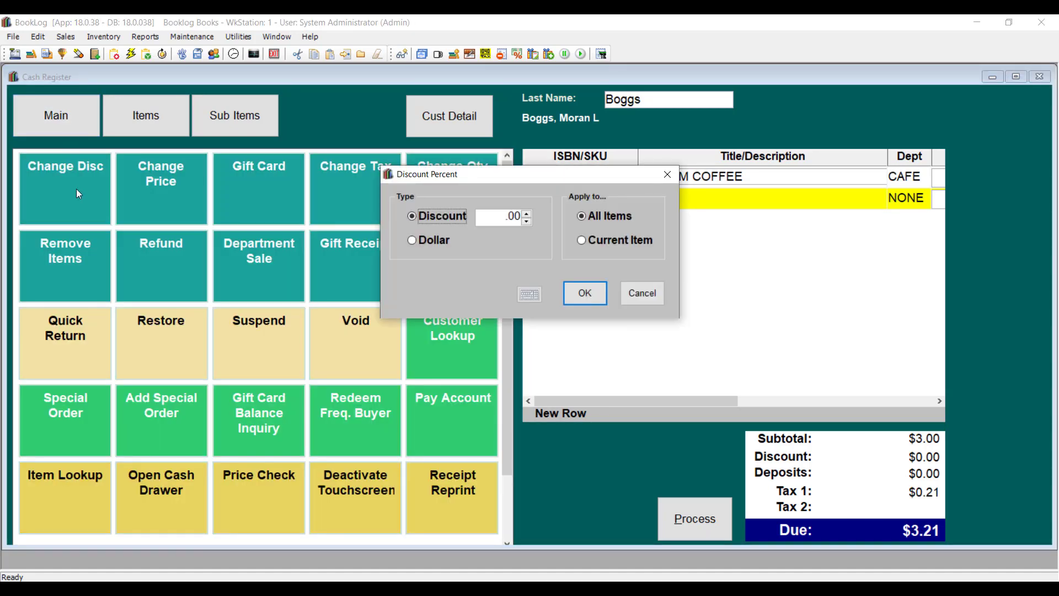
{"action": "left_click", "coordinate": [642, 292]}
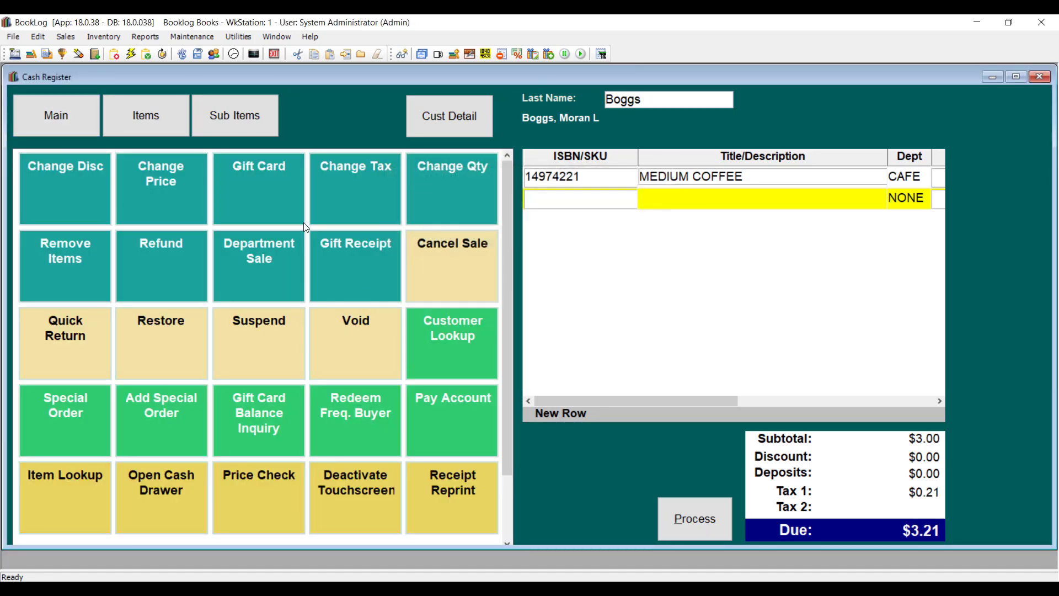
{"action": "left_click", "coordinate": [193, 190]}
{"action": "left_click", "coordinate": [638, 384]}
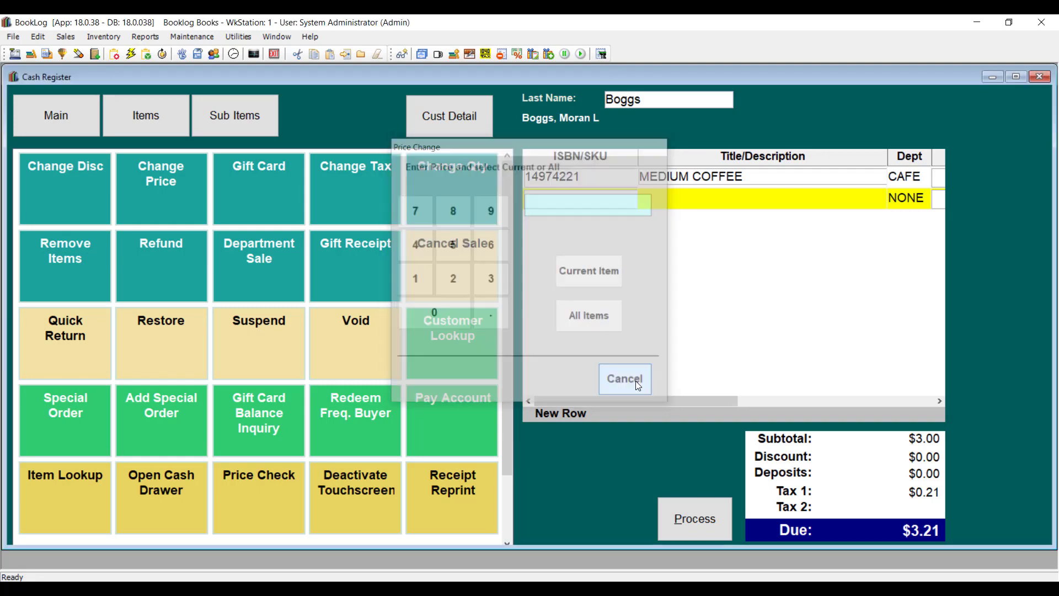
{"action": "left_click", "coordinate": [469, 207]}
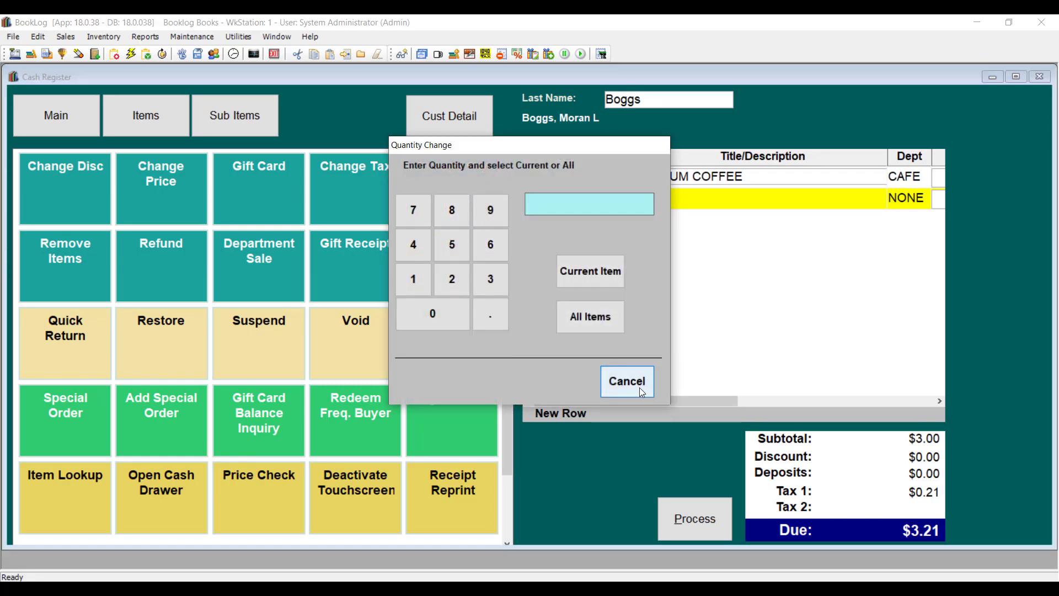
{"action": "left_click", "coordinate": [627, 381]}
{"action": "left_click", "coordinate": [684, 514]}
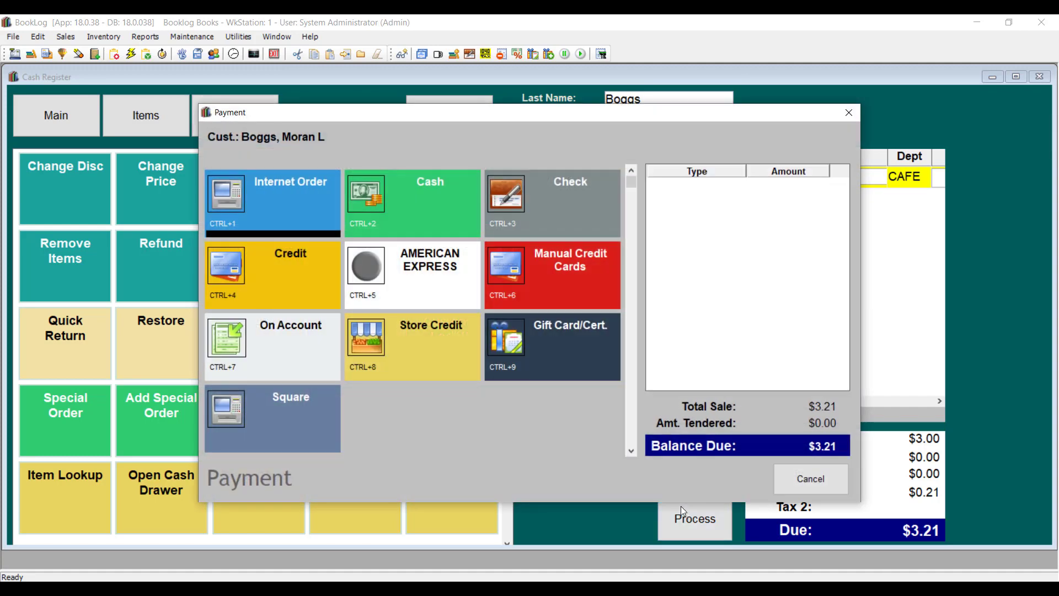
- Pay the full $3.21 balance in cash and choose a receipt preference to finish
{"action": "left_click", "coordinate": [432, 213]}
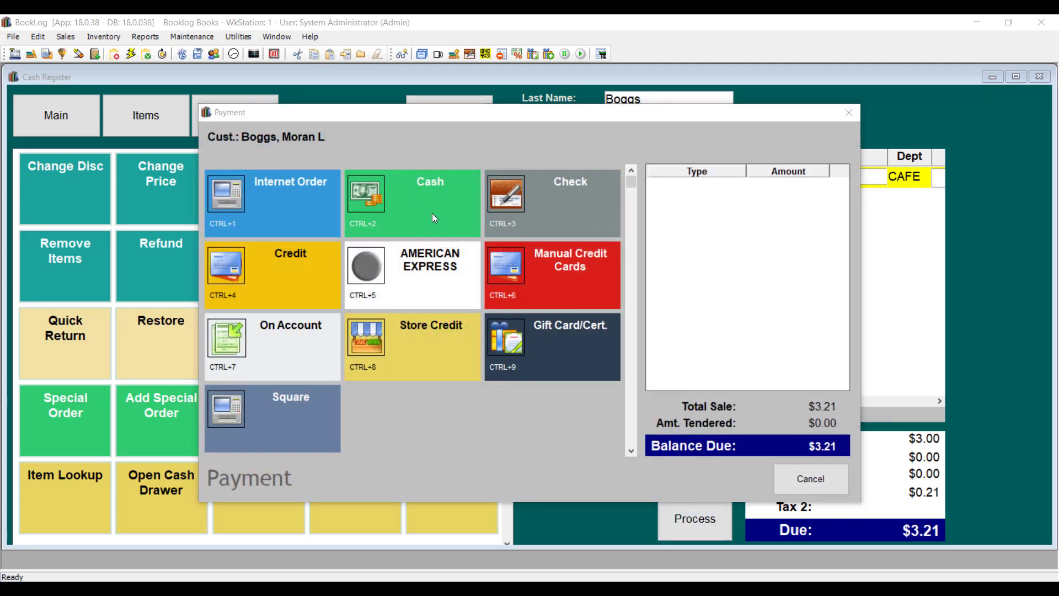
{"action": "left_click", "coordinate": [527, 317]}
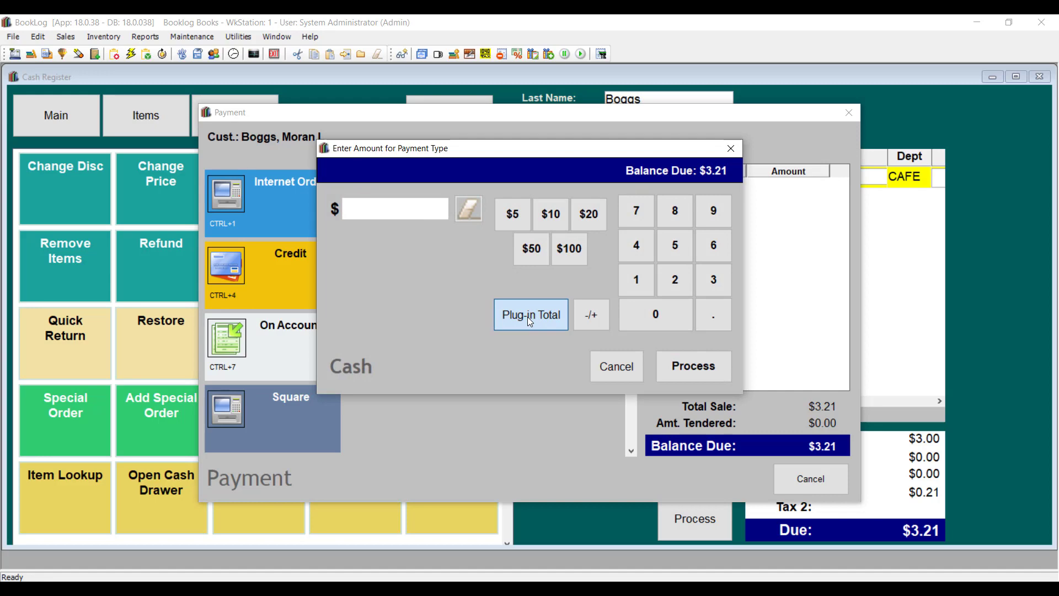
{"action": "left_click", "coordinate": [527, 316]}
{"action": "left_click", "coordinate": [701, 265]}
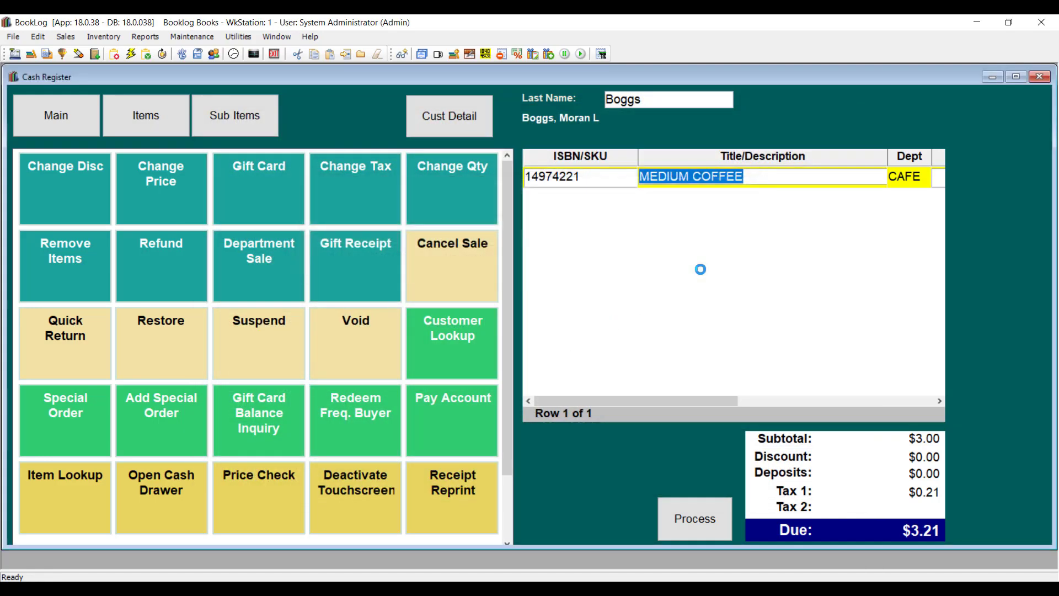
{"action": "scroll", "coordinate": [467, 485], "scroll_direction": "down", "scroll_amount": 1}
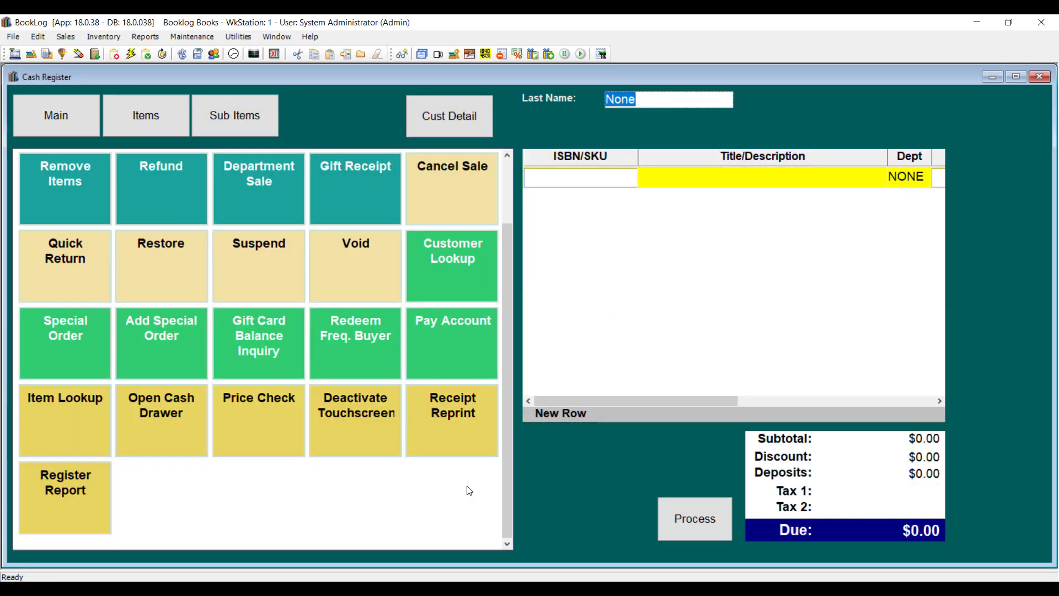